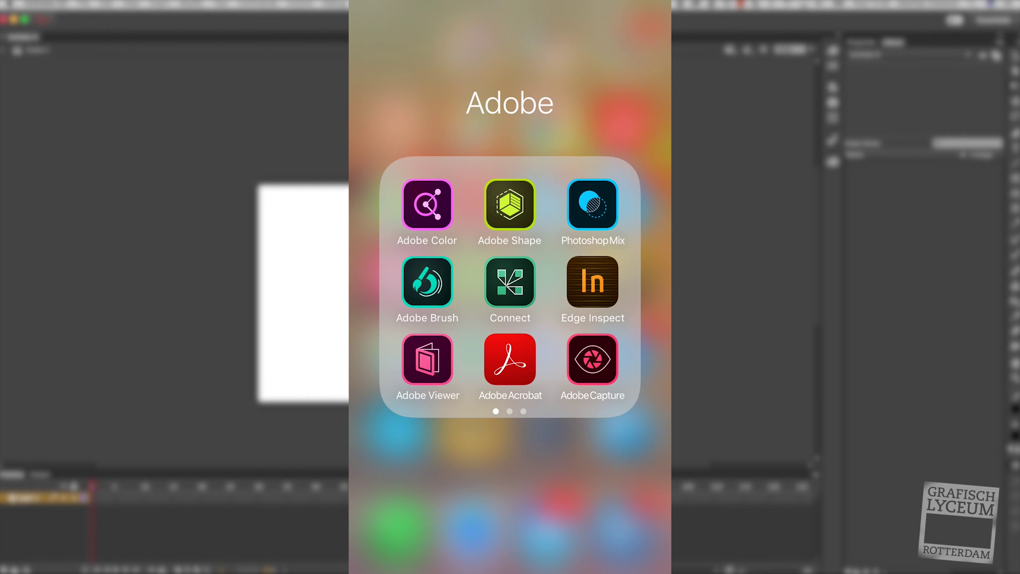
Launch Adobe Capture and start a new camera shape capture of the face sketch
click(592, 359)
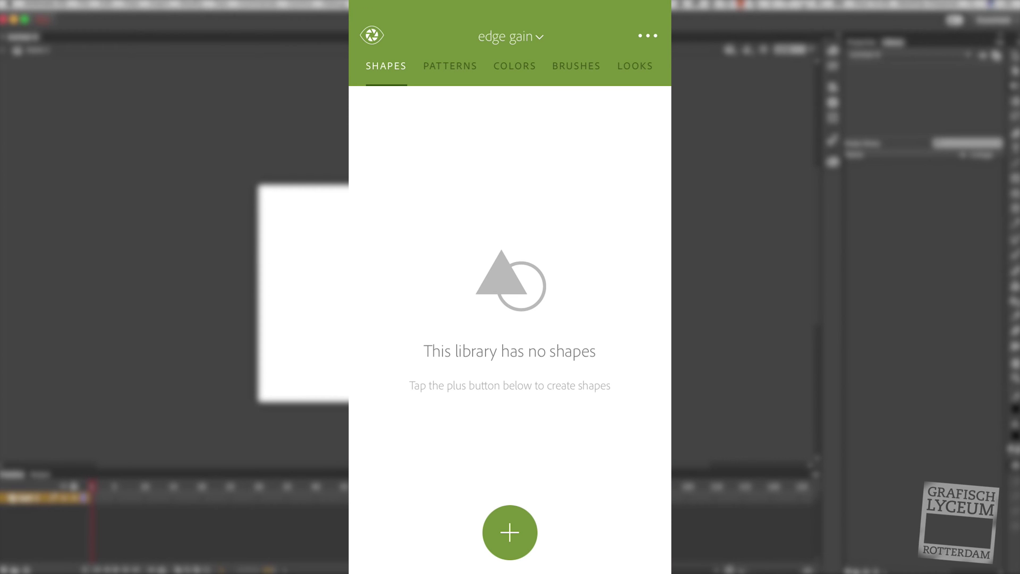
click(509, 532)
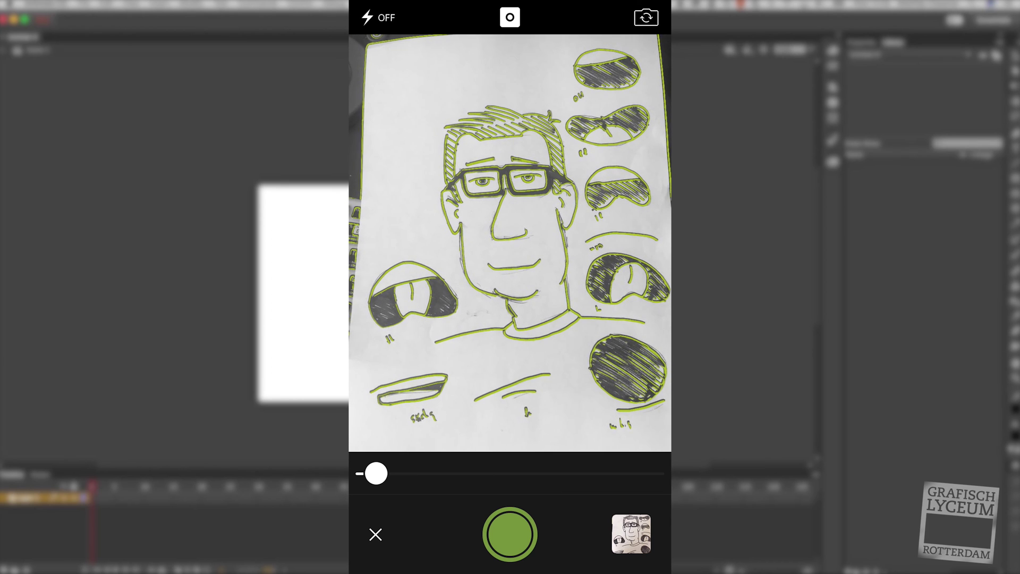
Raise the detection slider until the mouth fills show, then capture the sketch as a shape
drag(376, 472, 535, 473)
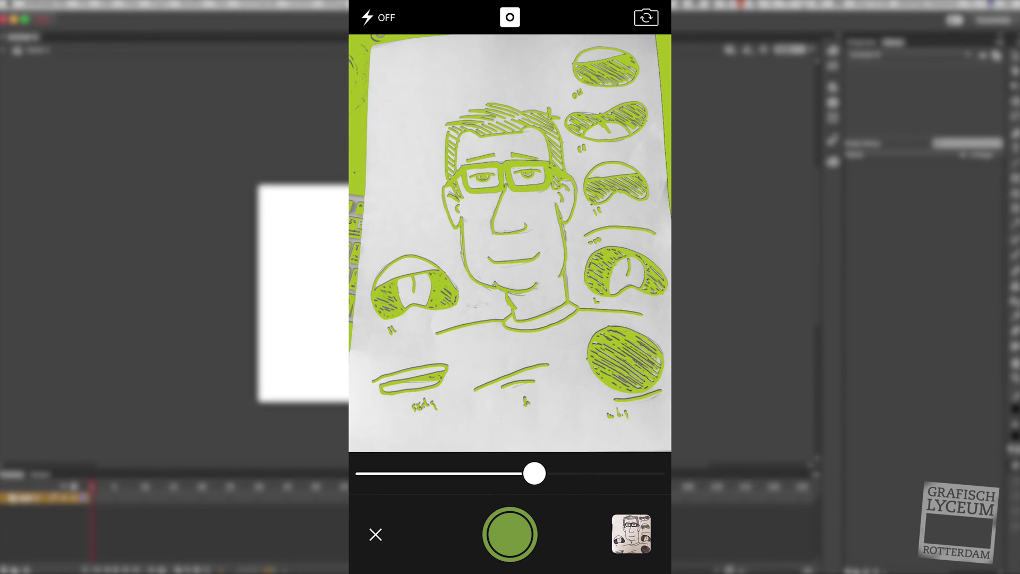
click(509, 534)
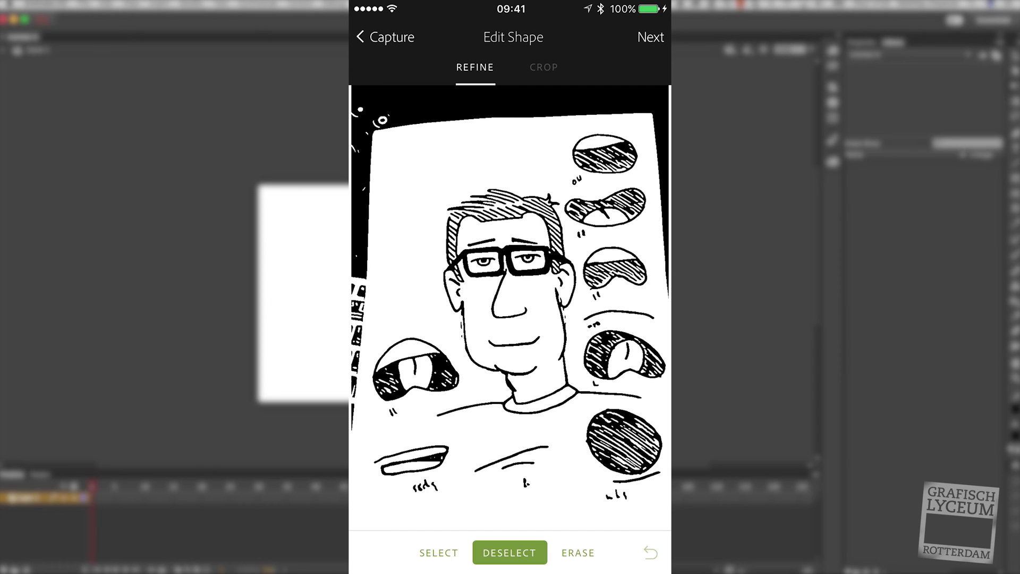
Erase the black paper edges from the captured shape and continue past the preview
click(578, 552)
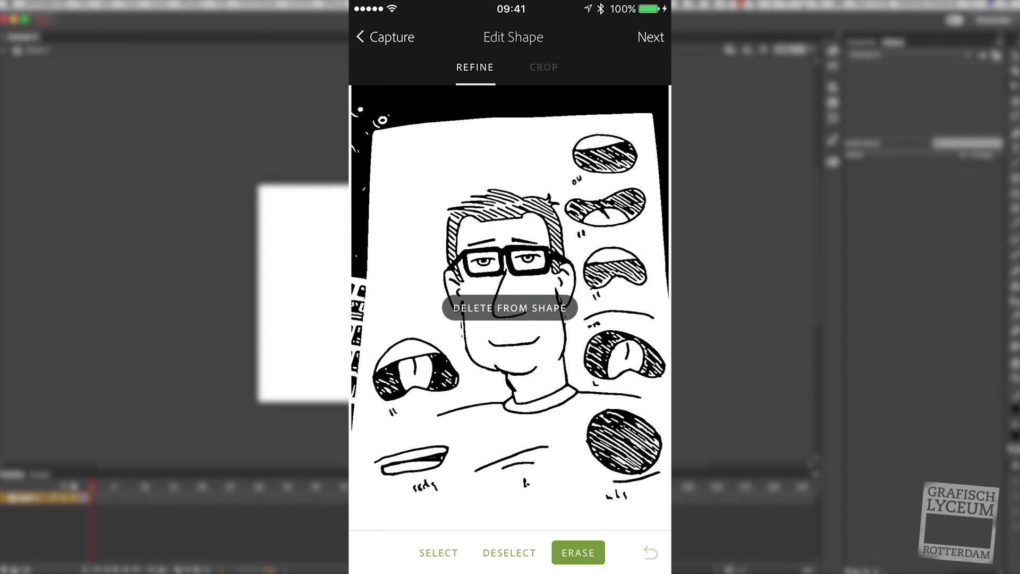
mouse_move(360, 425)
mouse_down()
mouse_move(366, 106)
mouse_move(638, 104)
mouse_move(658, 128)
mouse_move(658, 340)
mouse_up()
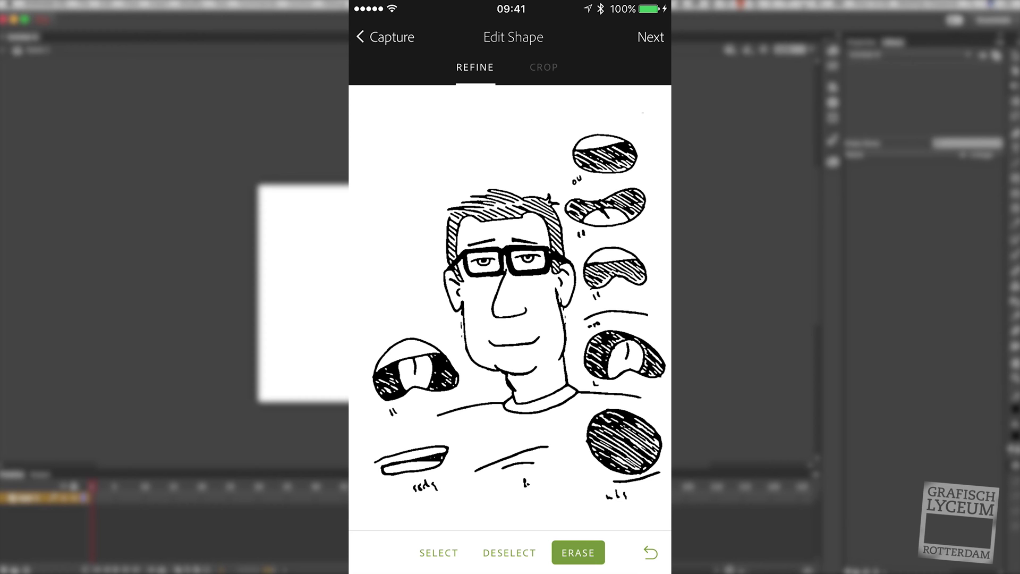
click(650, 37)
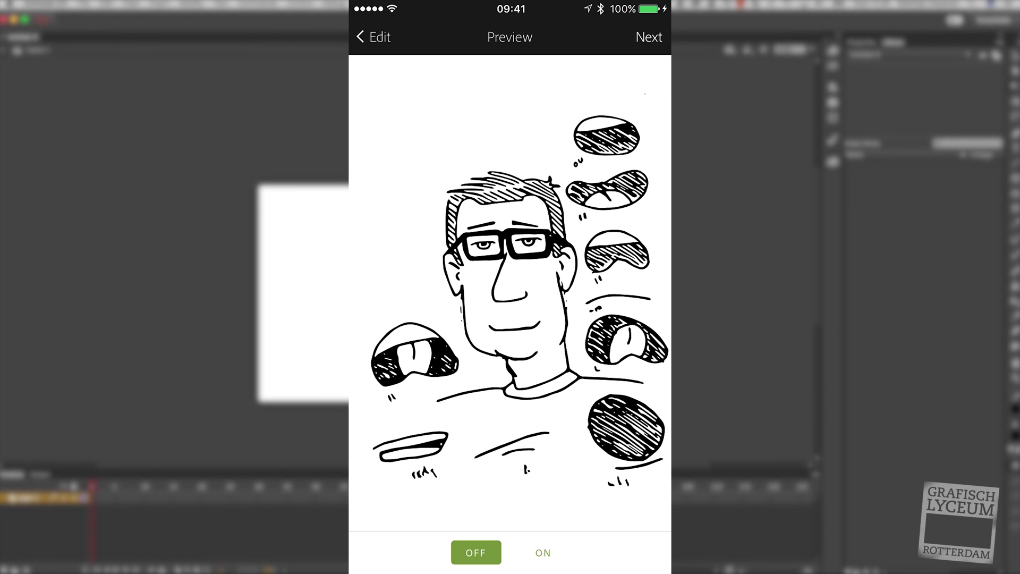
click(648, 37)
Name the shape 'Mouths' and save it to the library
click(382, 302)
click(652, 301)
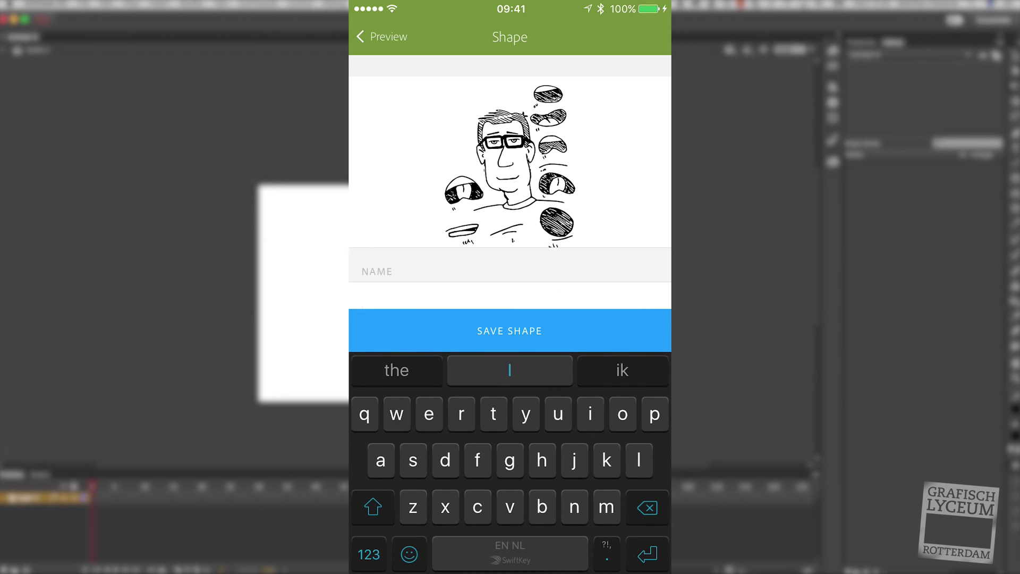
text(Miuths)
click(509, 370)
click(509, 330)
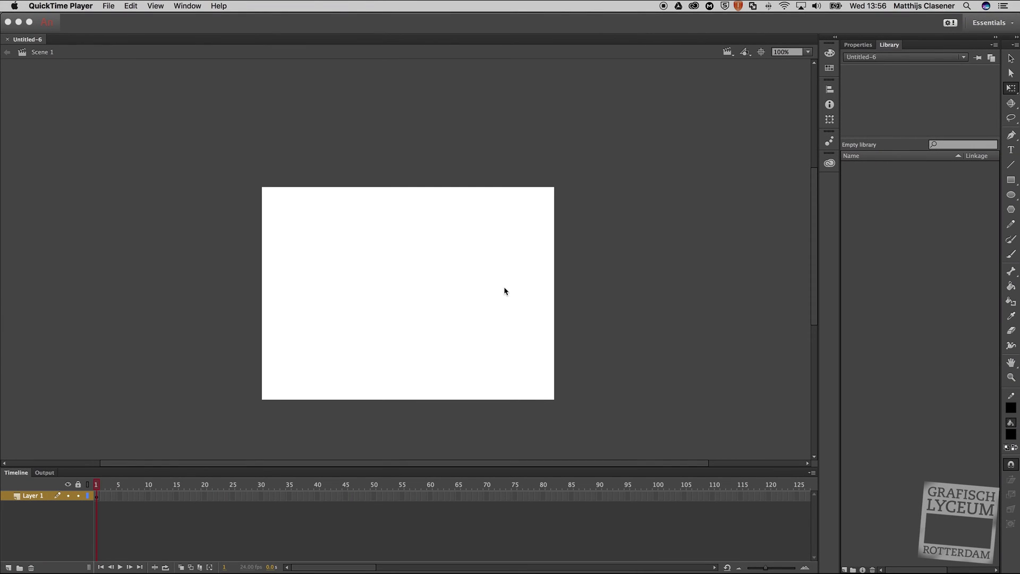
Open the CC Libraries panel in Animate, keep the edge gain library, and select Mouths
click(504, 287)
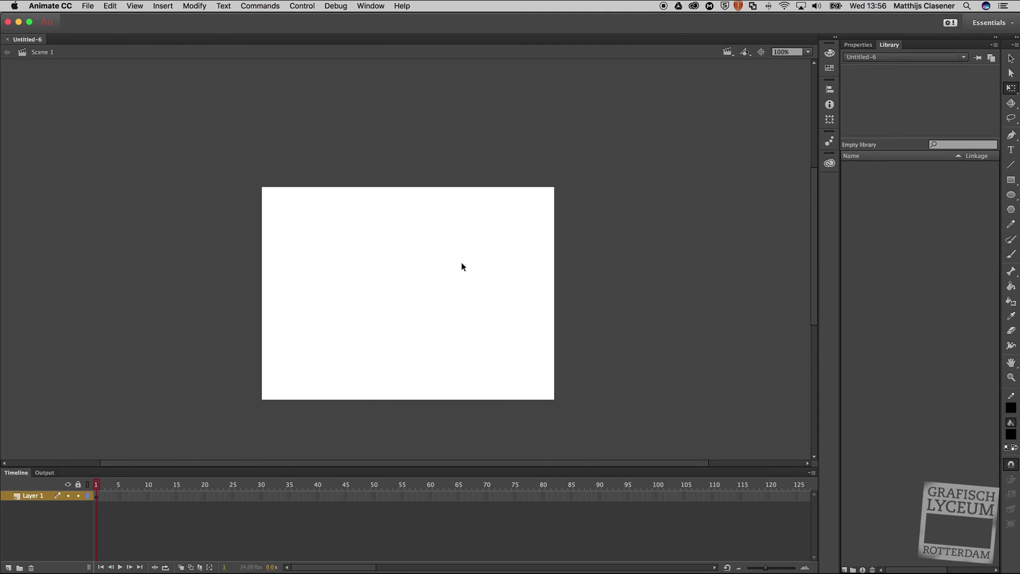
click(371, 6)
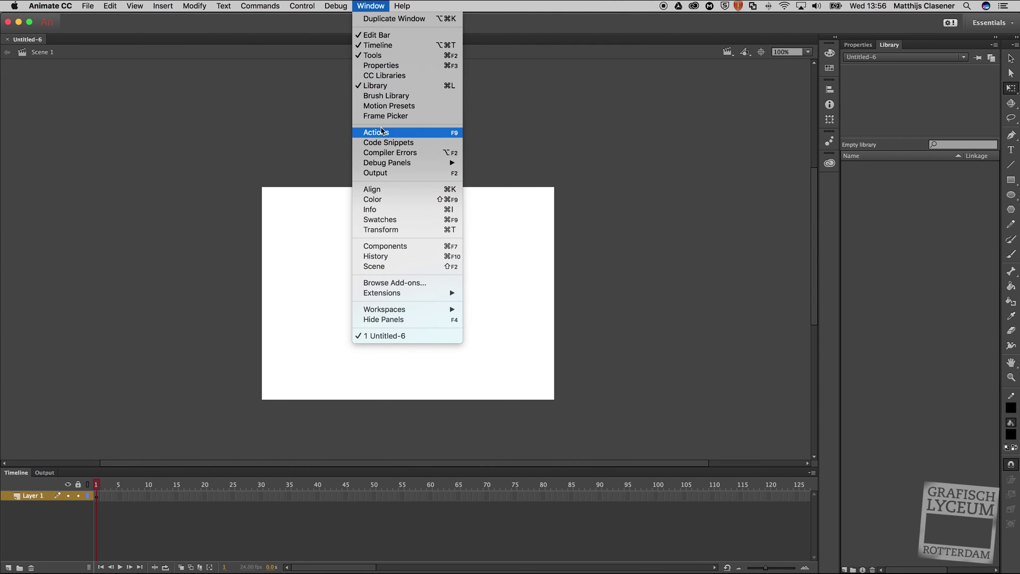
click(410, 77)
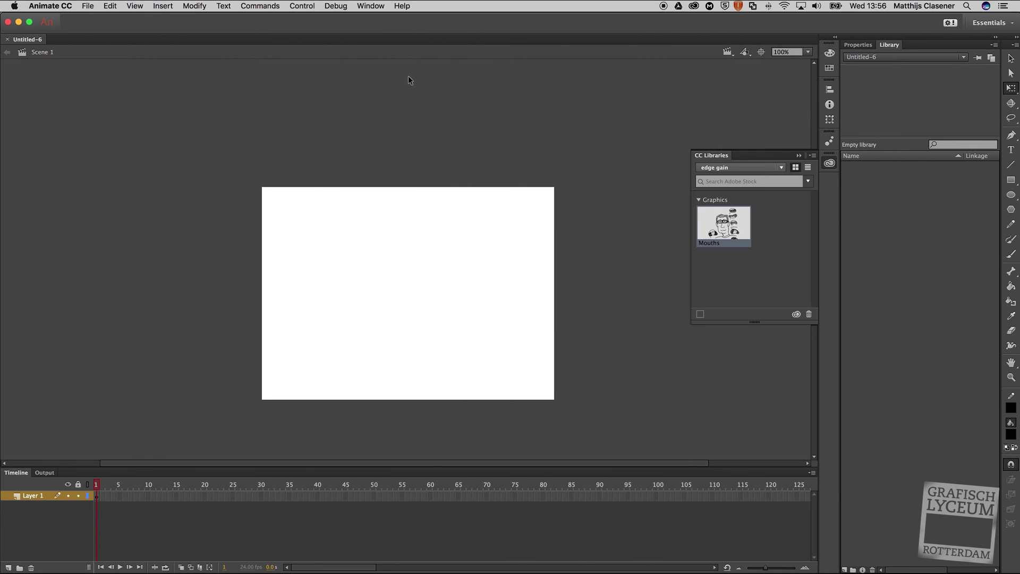
click(769, 169)
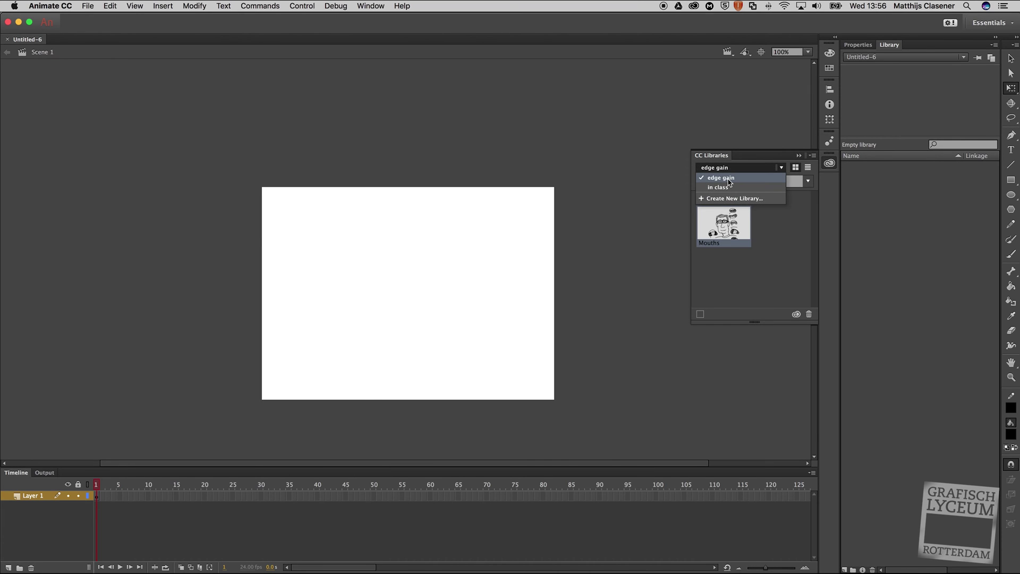
click(729, 178)
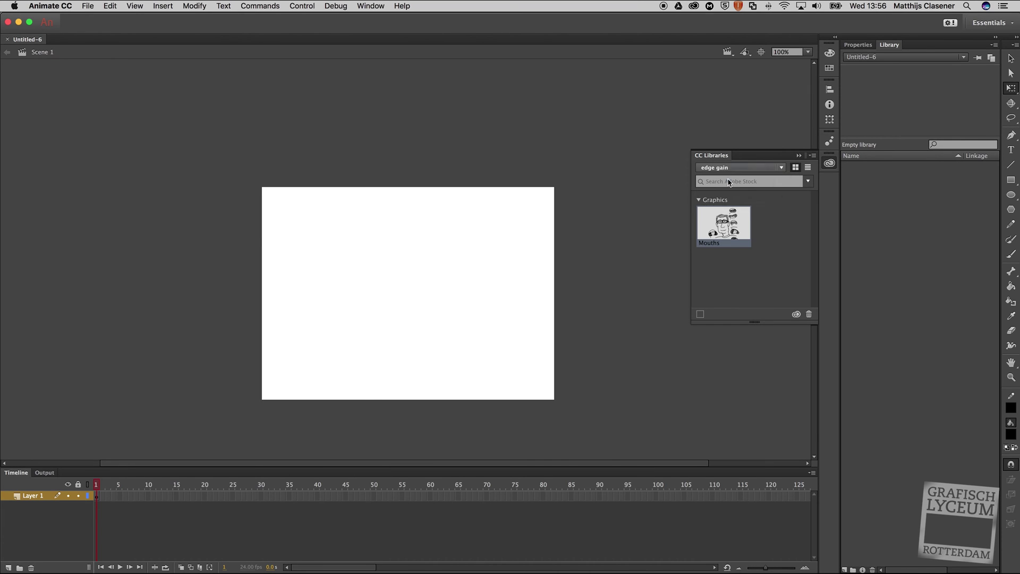
click(738, 236)
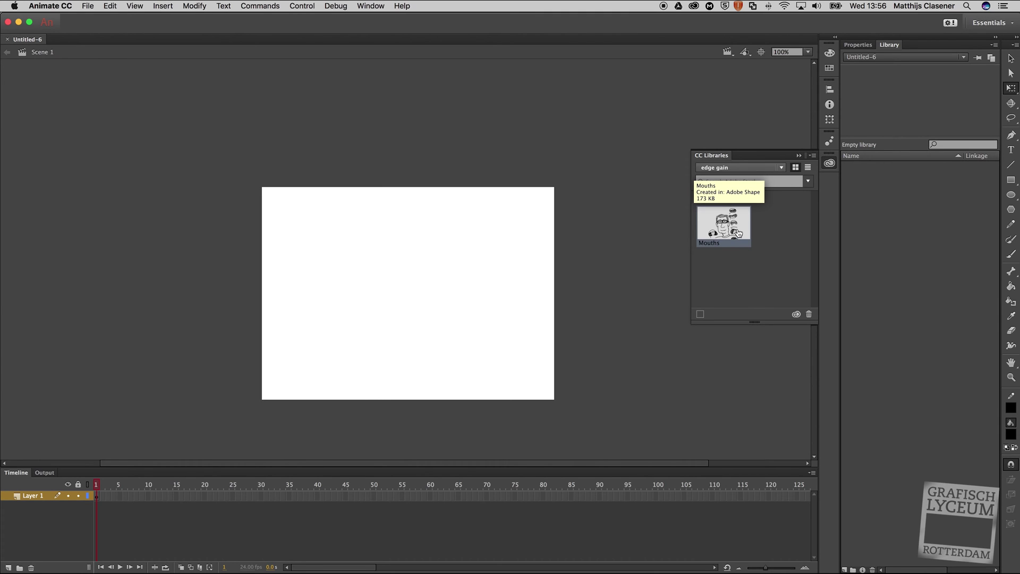
Import Mouths to the stage with all paths in one layer and frame, resizing the stage to fit
drag(737, 236, 442, 303)
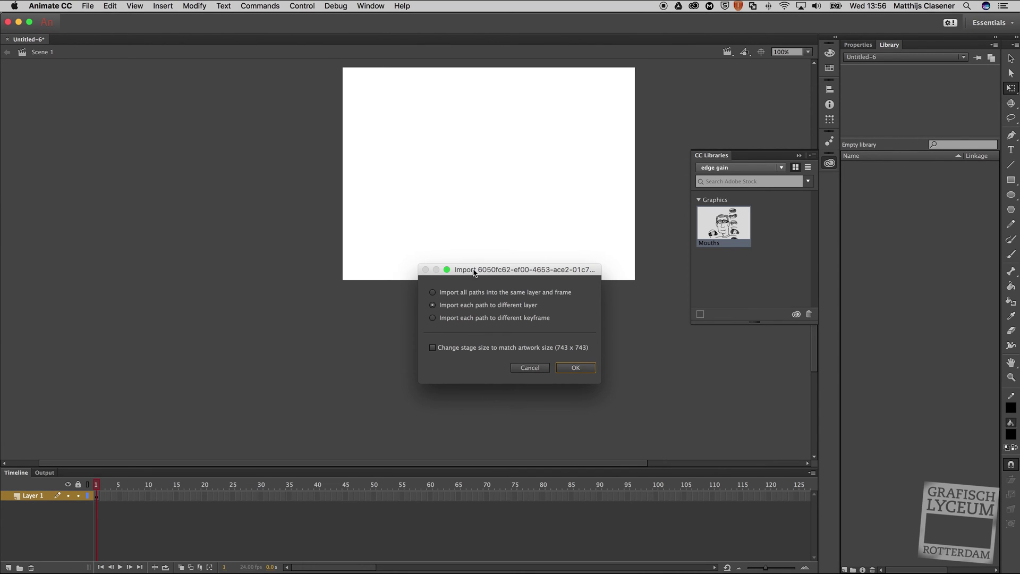
drag(474, 270, 438, 219)
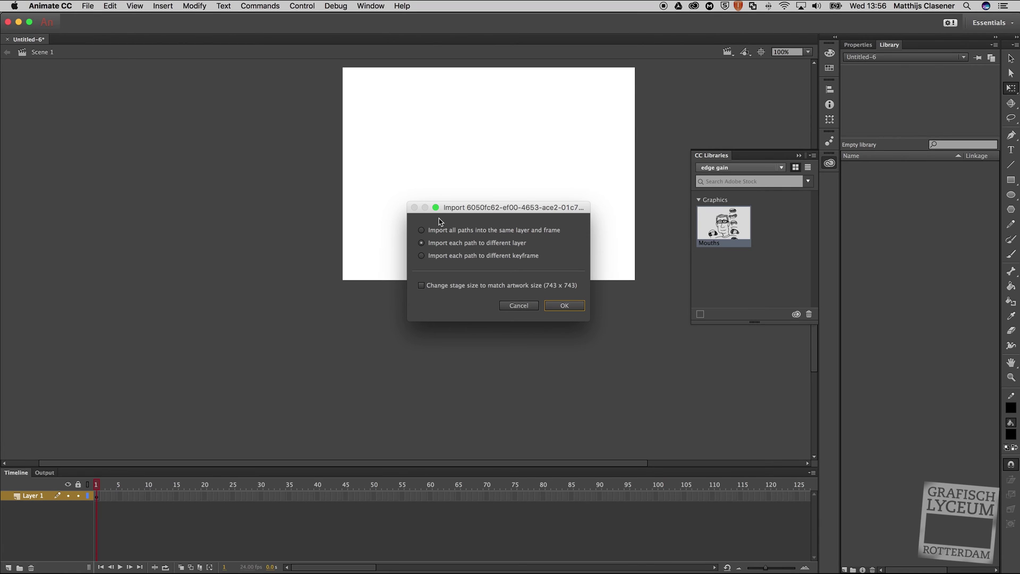
click(443, 231)
click(449, 291)
click(565, 307)
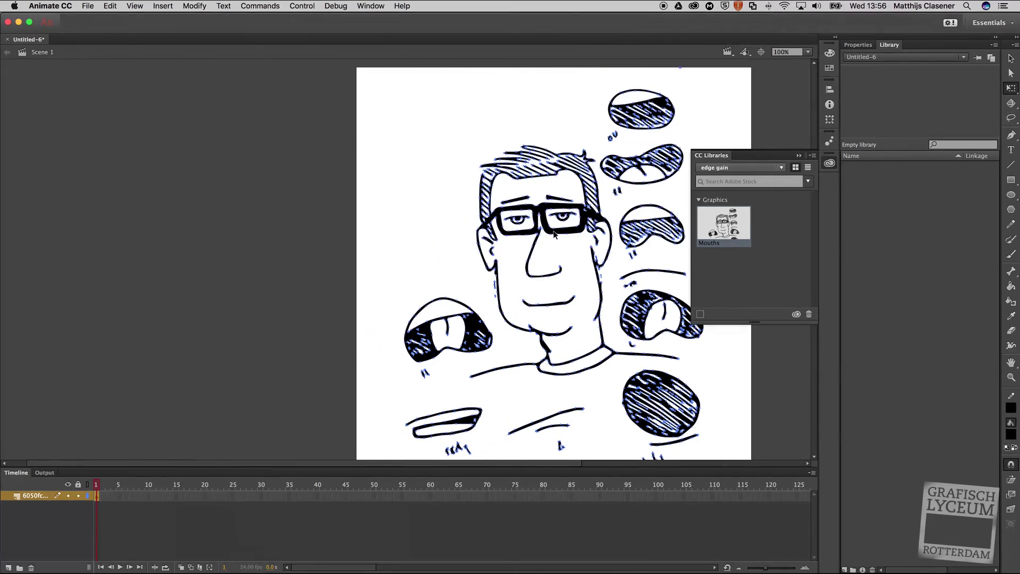
Fit the stage in the window and delete the small 'ou' label near the top mouth
click(808, 52)
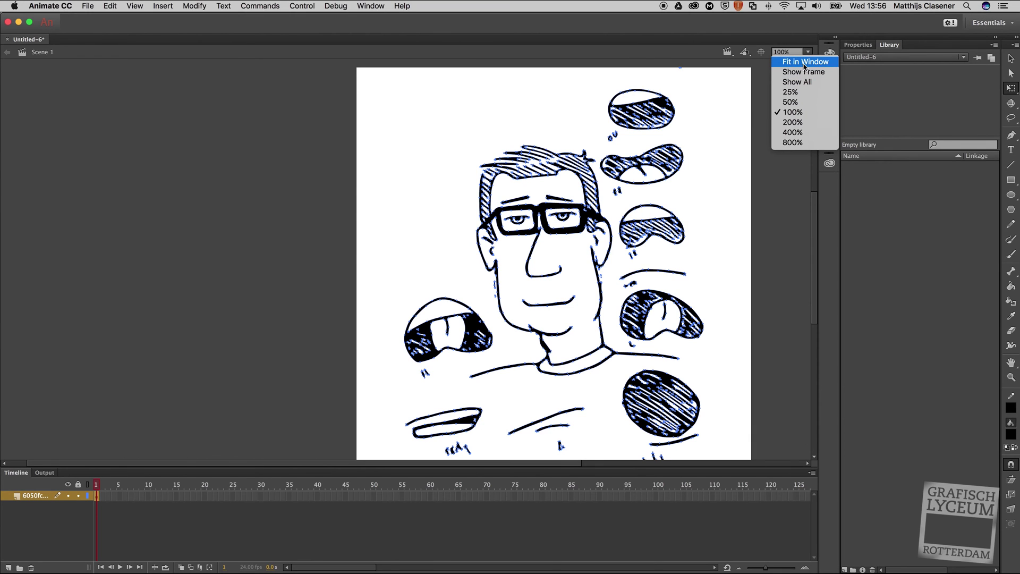
click(804, 62)
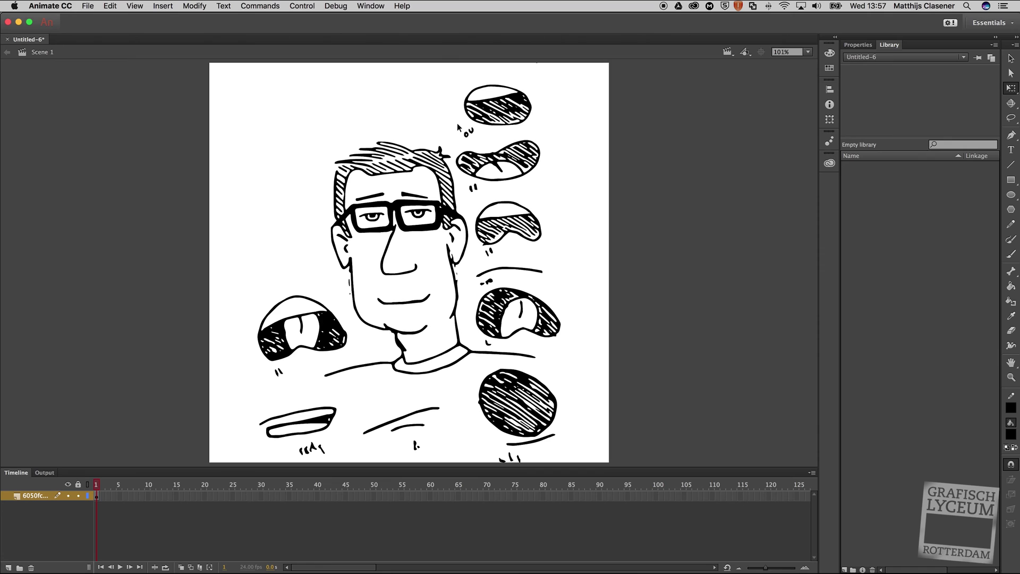
mouse_move(457, 124)
mouse_down()
mouse_move(481, 141)
mouse_move(476, 200)
mouse_move(474, 183)
mouse_move(509, 250)
mouse_move(485, 263)
mouse_move(497, 256)
mouse_move(497, 298)
mouse_move(474, 295)
mouse_move(489, 282)
mouse_move(511, 473)
mouse_move(504, 462)
mouse_move(529, 466)
mouse_up()
click(491, 289)
click(489, 282)
key(Delete)
Delete the bottom-left scribble and tick marks, then lasso-select the mouth shapes
key(Delete)
drag(282, 460, 335, 438)
key(Delete)
drag(279, 380, 287, 366)
key(Delete)
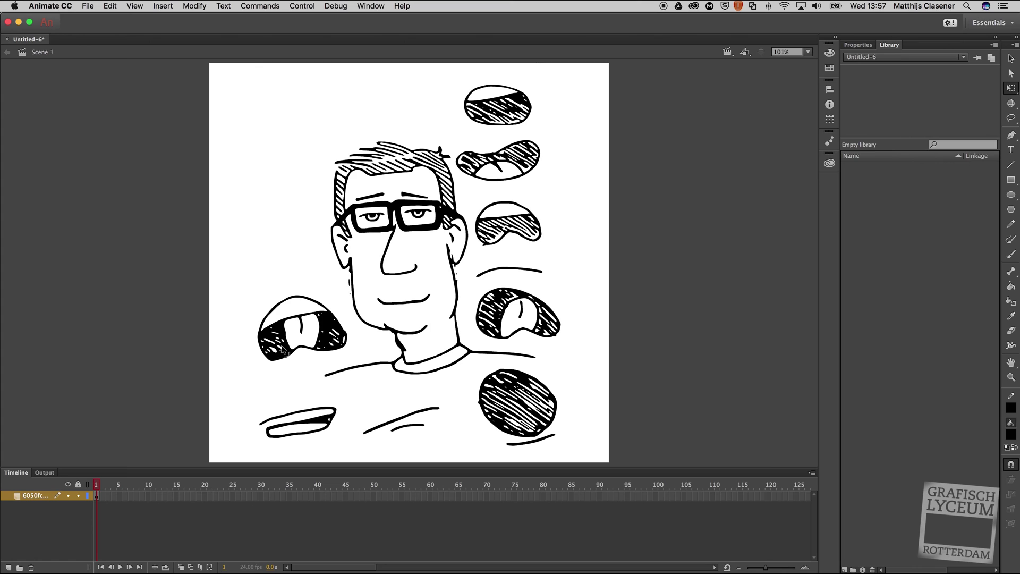
click(1010, 118)
mouse_move(559, 81)
mouse_down()
mouse_move(491, 73)
mouse_move(455, 104)
mouse_move(452, 166)
mouse_move(481, 231)
mouse_move(486, 345)
mouse_move(388, 390)
mouse_move(334, 306)
mouse_move(665, 244)
mouse_move(560, 84)
mouse_up()
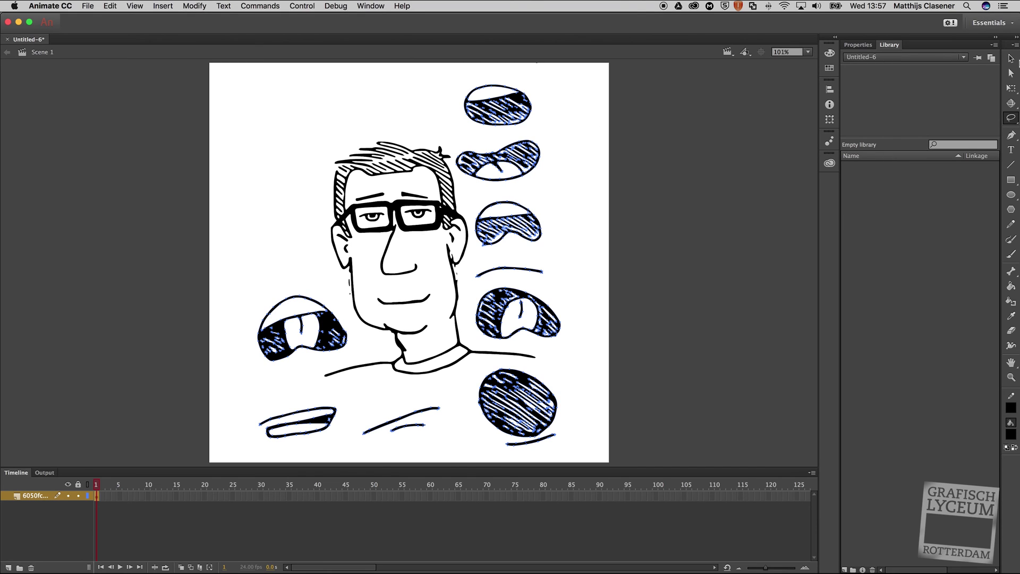
Add the face's mouth line to the selection and convert it into a Graphic symbol named 'Mouth'
click(1011, 60)
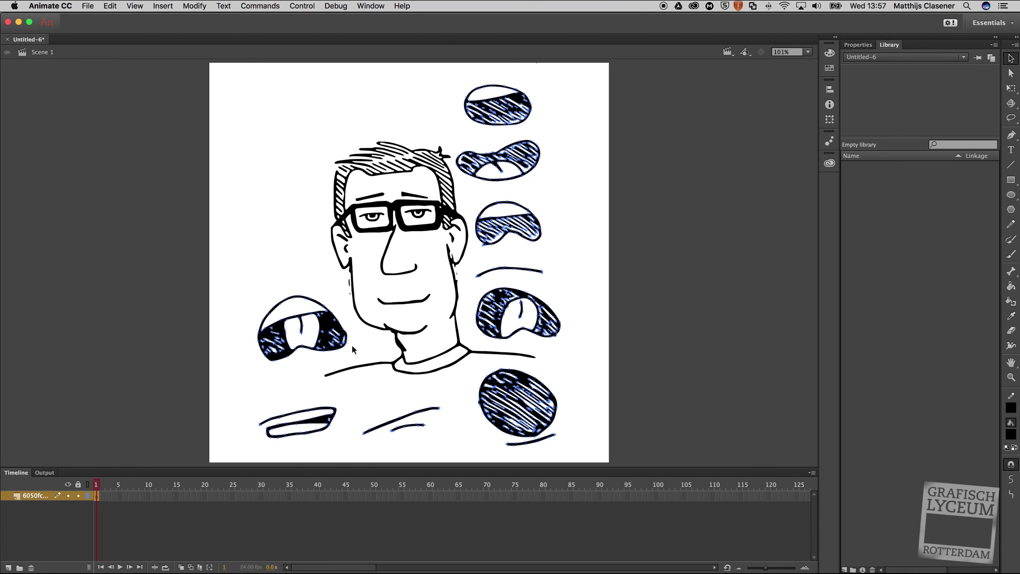
click(416, 304)
right_click(416, 303)
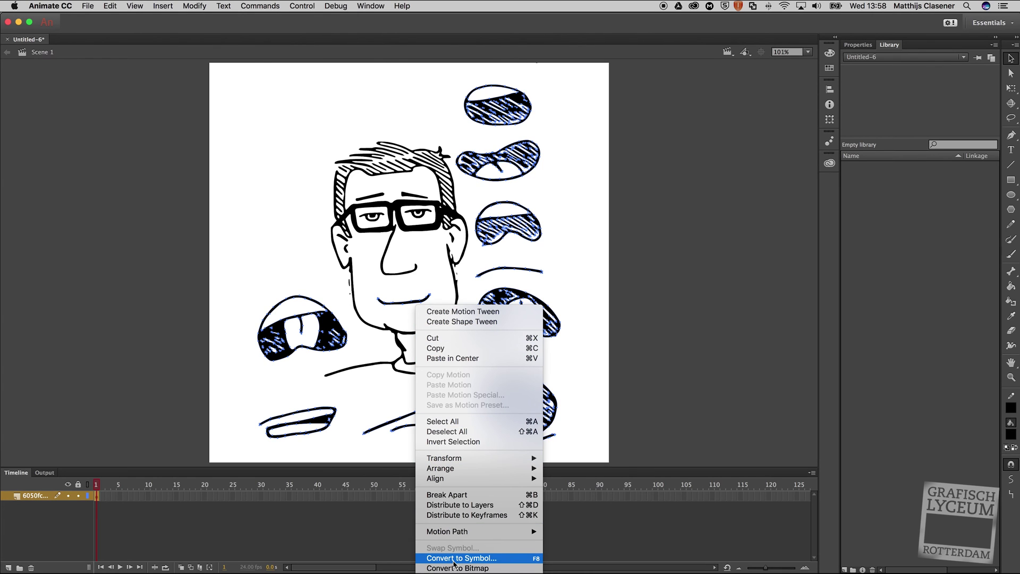
click(454, 559)
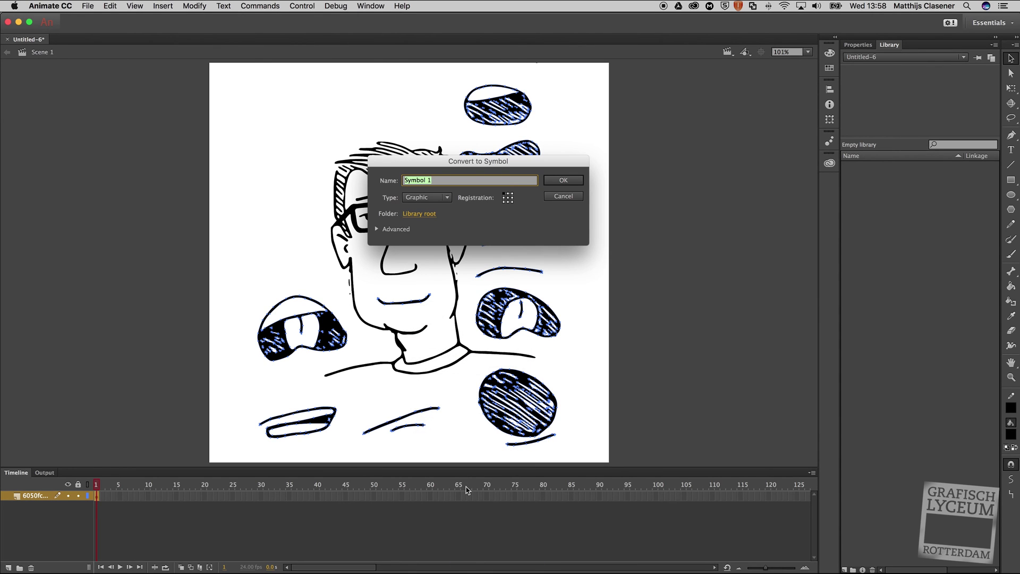
text(Mouth)
key(Tab)
click(448, 199)
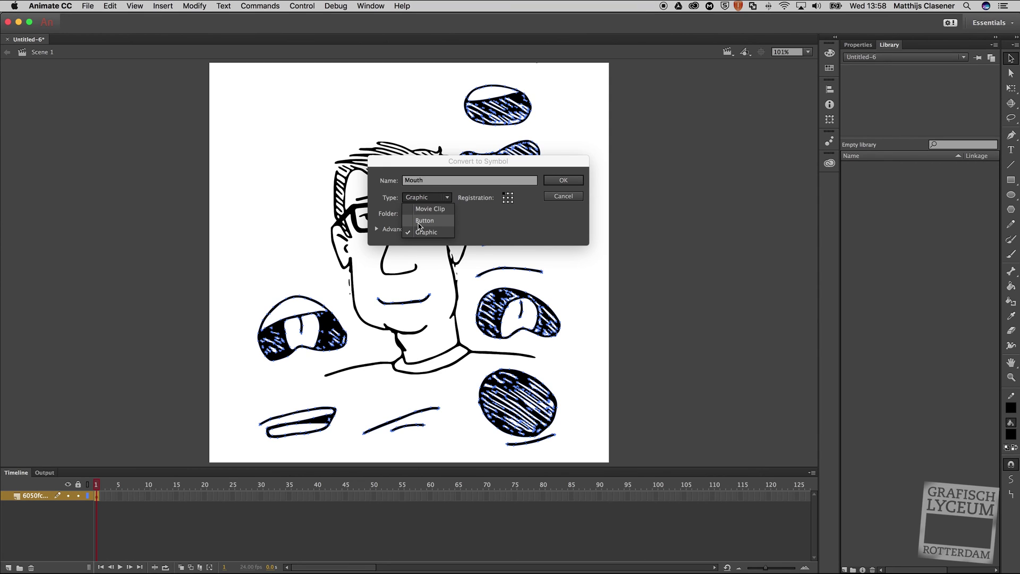
click(429, 234)
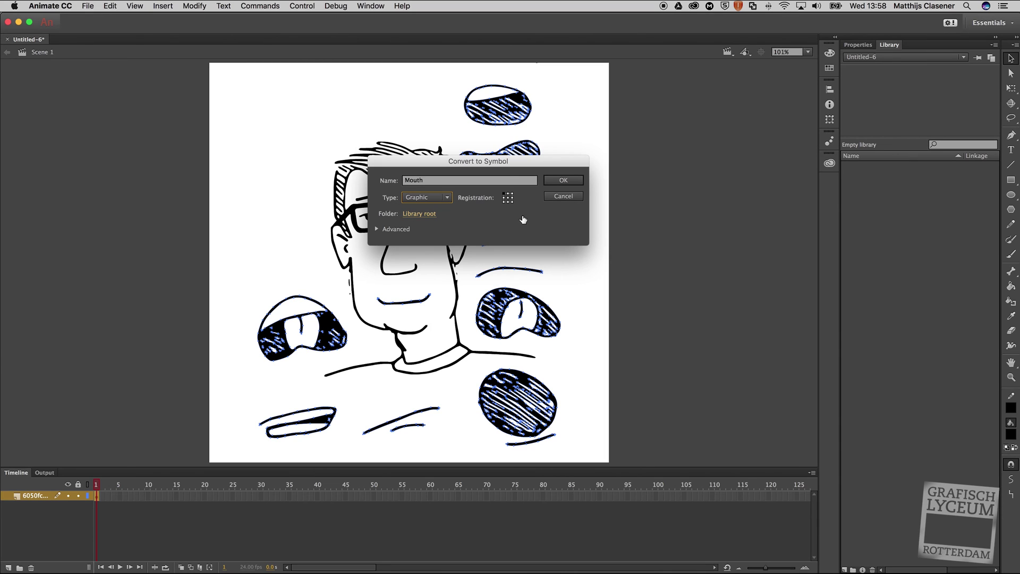
click(563, 181)
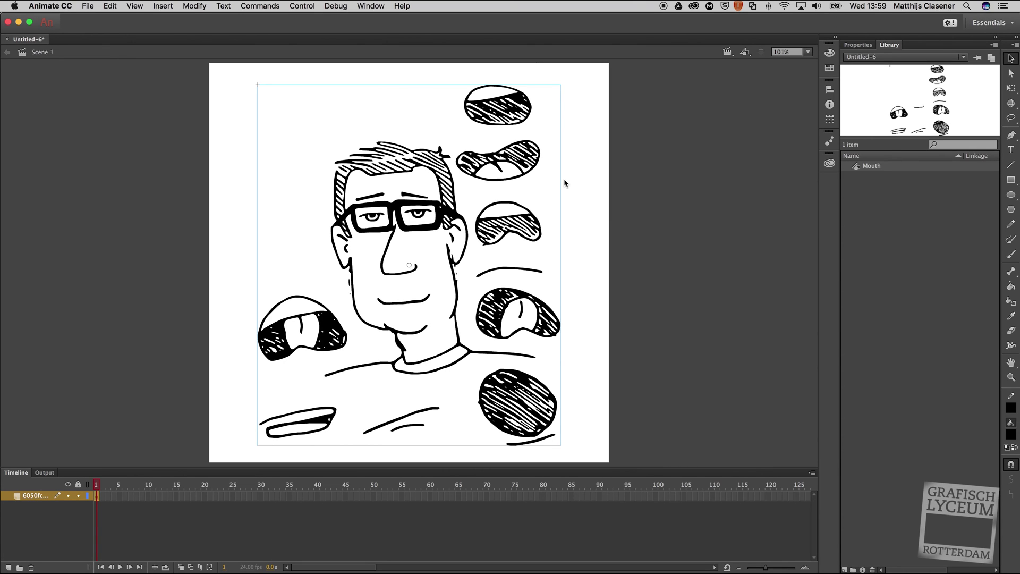
Edit the Mouth symbol in place from its instance on the stage
double_click(517, 99)
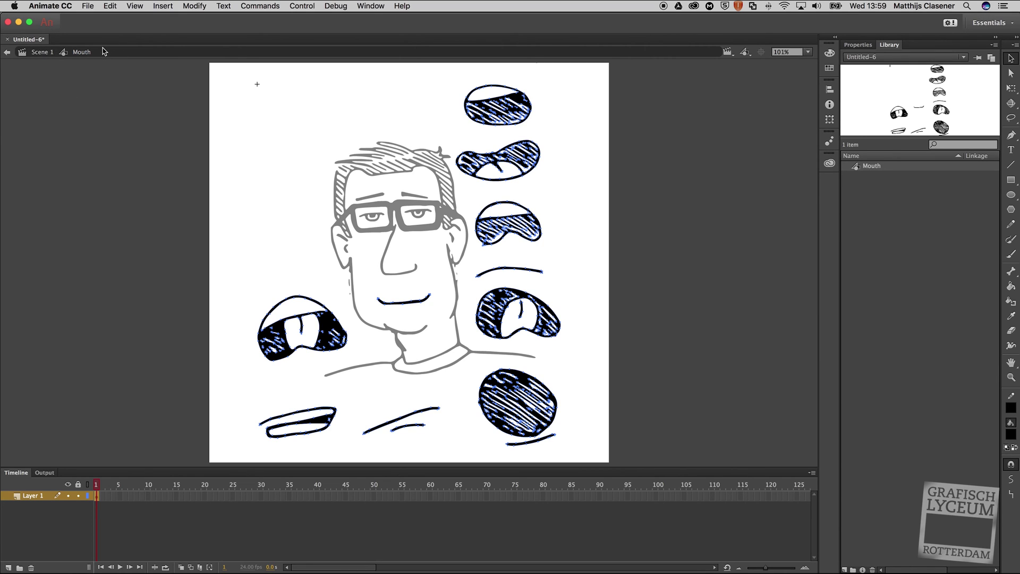
click(42, 54)
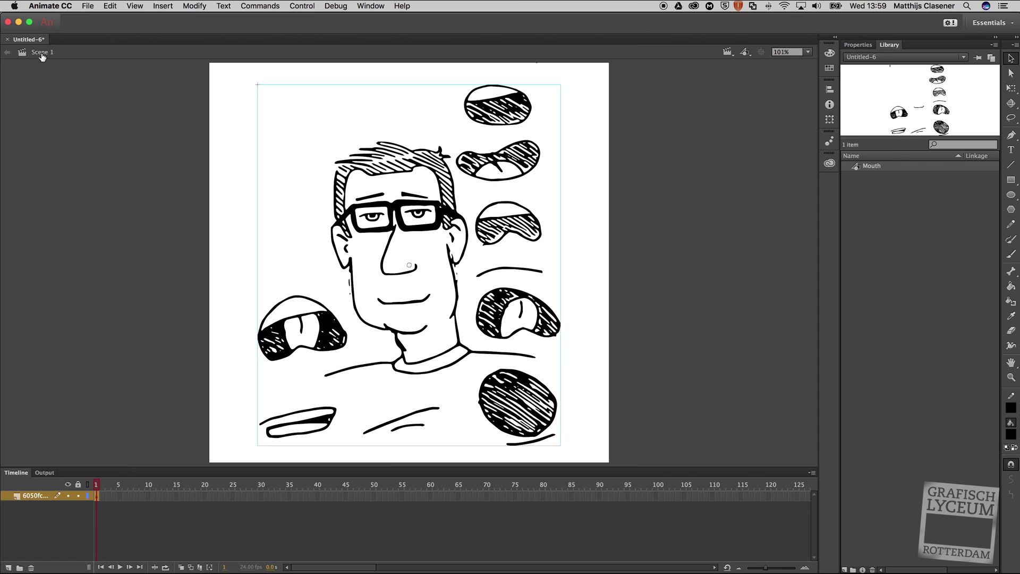
double_click(336, 329)
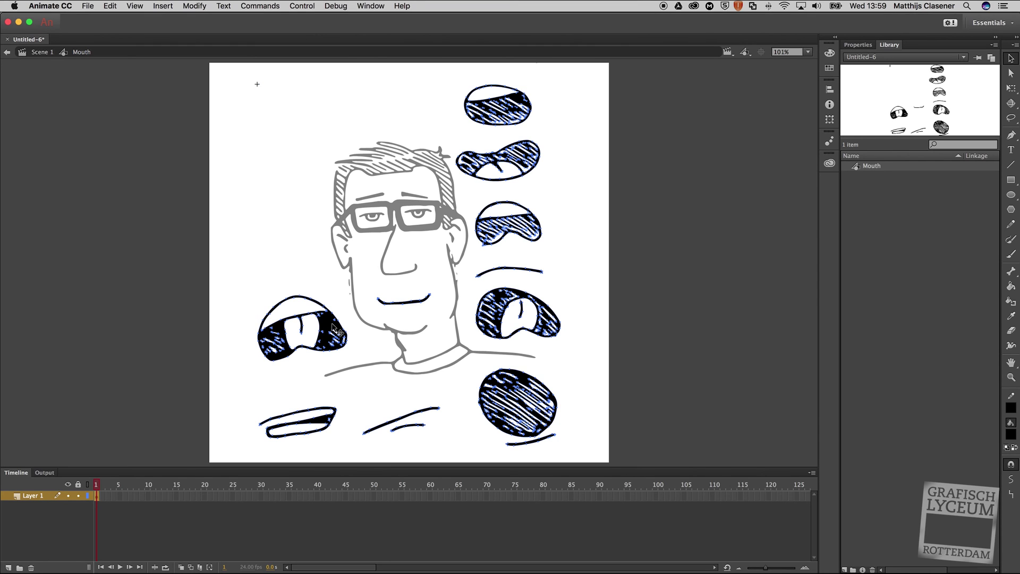
Group the left, bottom-left and round mouth drawings each as separate objects
click(272, 222)
mouse_move(239, 269)
mouse_down()
mouse_move(368, 368)
mouse_move(357, 365)
mouse_up()
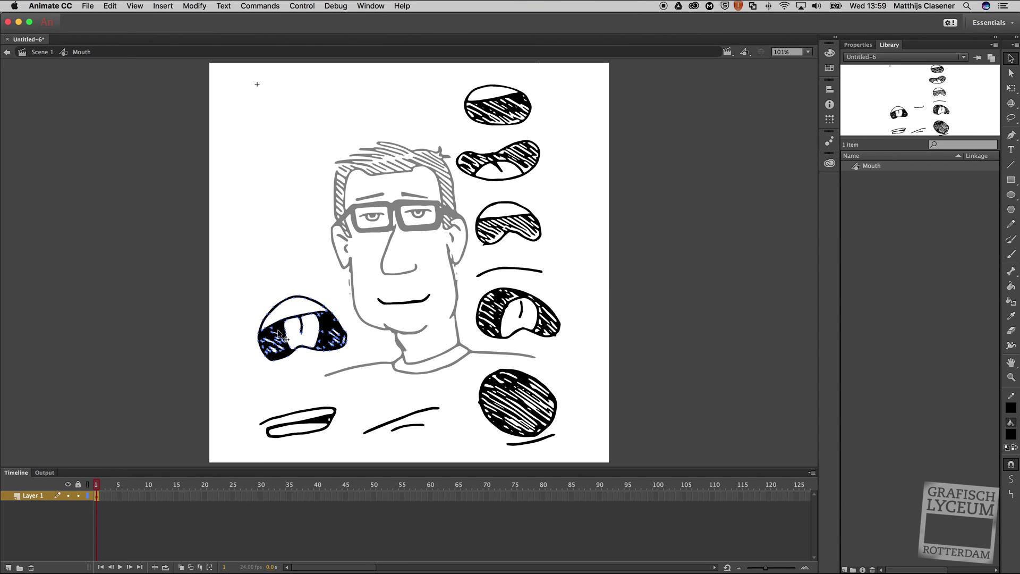
key(super+g)
drag(247, 399, 450, 386)
key(super+g)
key(super+g)
drag(469, 451, 582, 357)
Group the open mouth, thin mouth line and top mouth drawings separately
key(super+g)
drag(469, 348, 595, 282)
key(super+g)
click(500, 267)
key(super+g)
drag(467, 252, 553, 134)
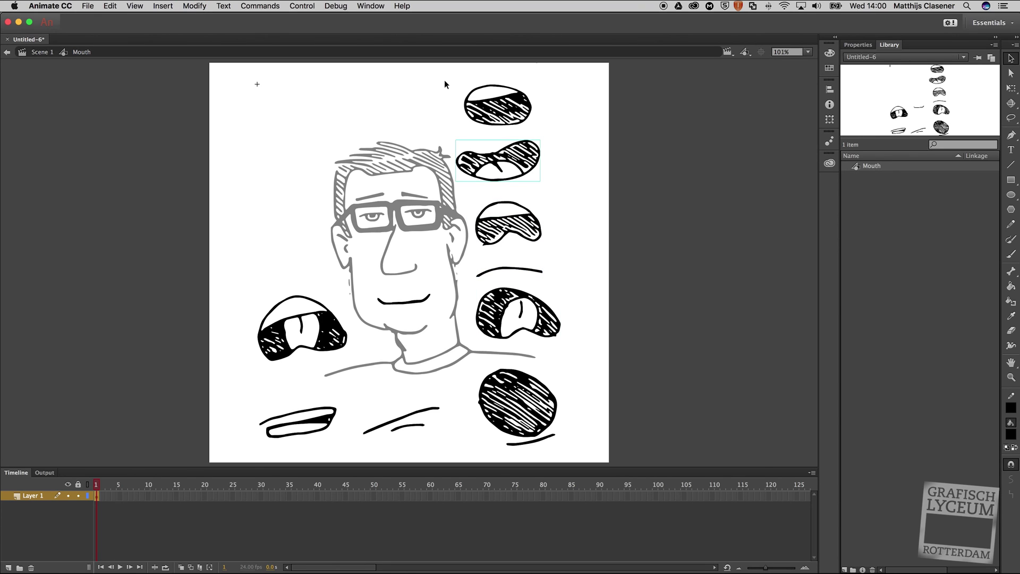
drag(446, 80, 549, 130)
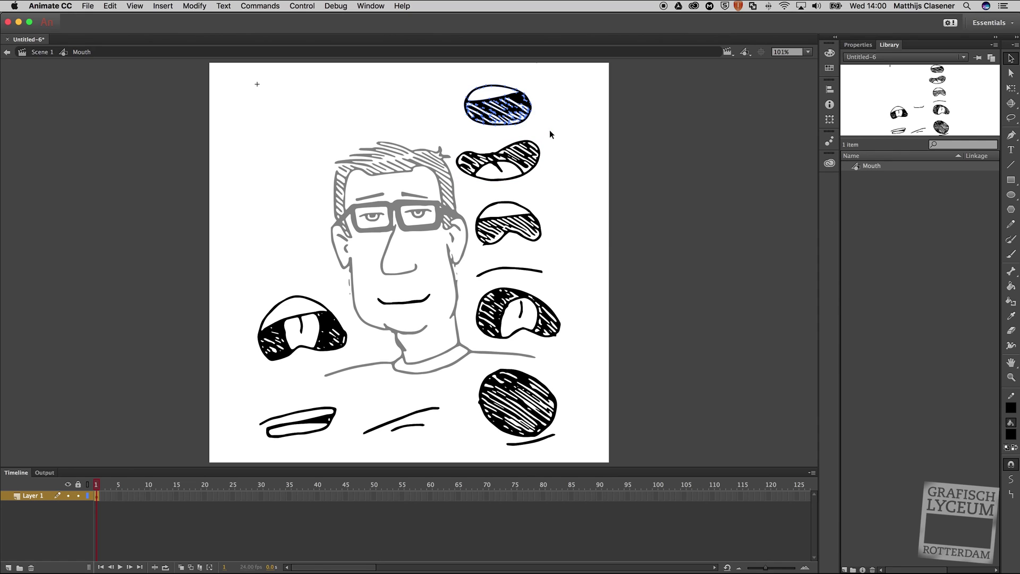
key(super+g)
Select all the grouped mouth drawings together
shift+click(533, 171)
shift+click(533, 233)
shift+click(533, 274)
shift+click(542, 317)
shift+click(550, 428)
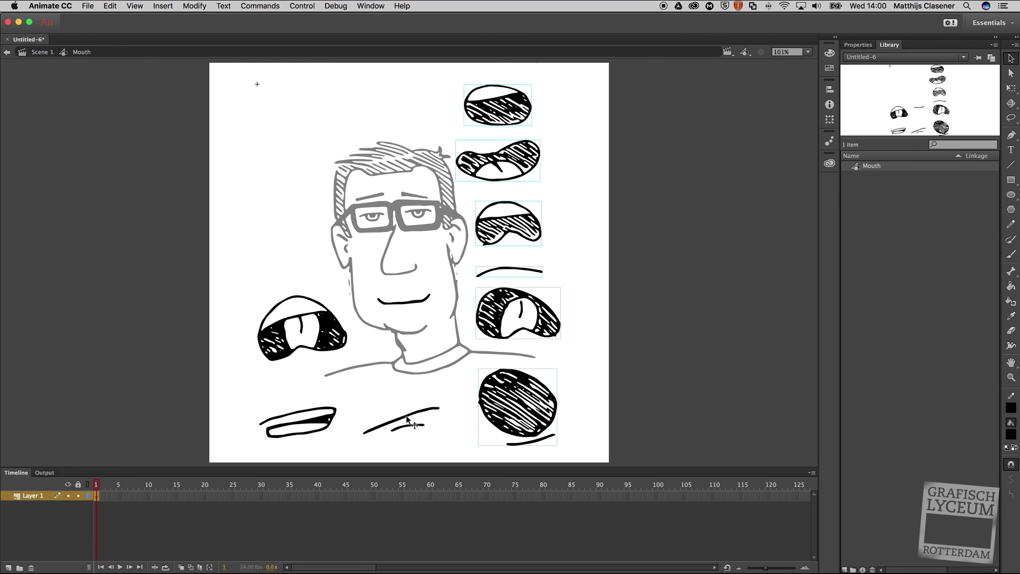
shift+click(409, 424)
shift+click(327, 413)
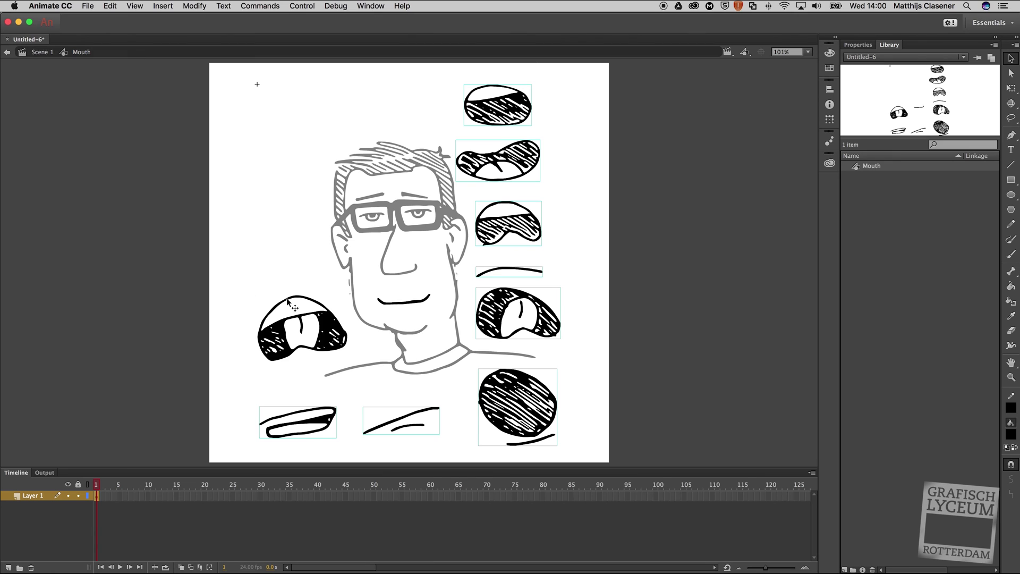
shift+click(331, 330)
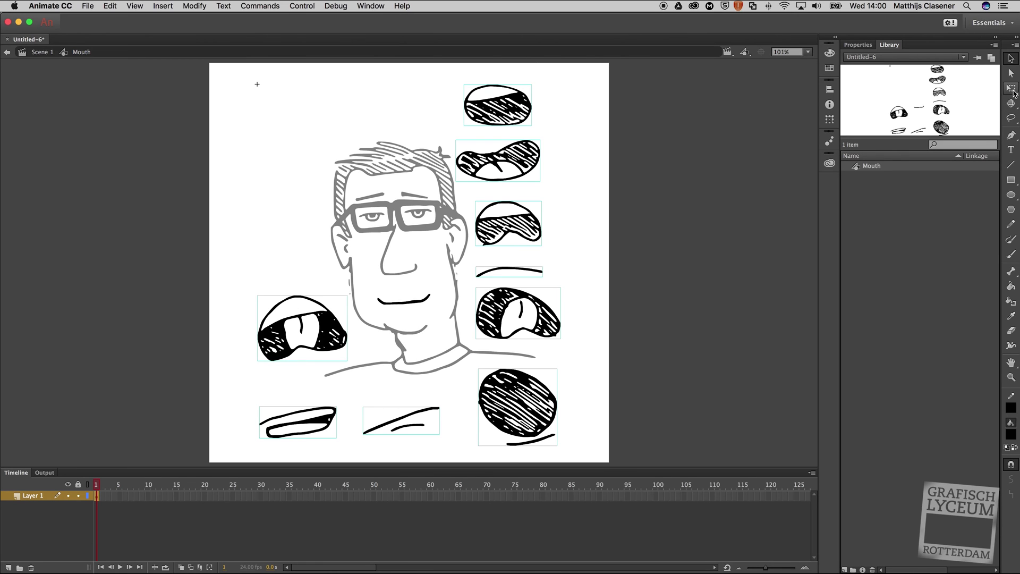
Scale the mouths down with Free Transform and move them right, past the stage edge
click(1011, 88)
drag(551, 86, 501, 146)
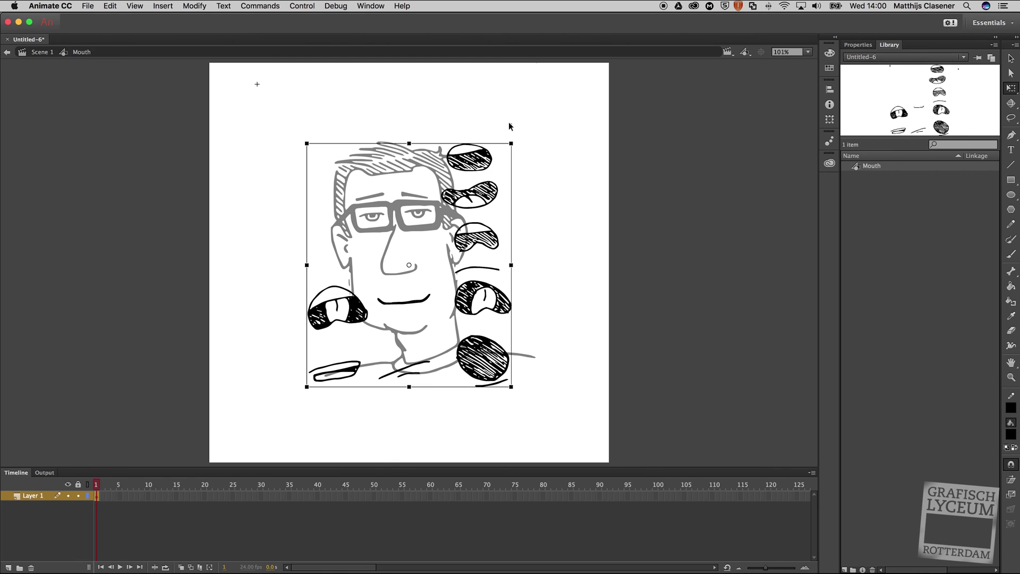
drag(505, 218, 739, 162)
click(549, 188)
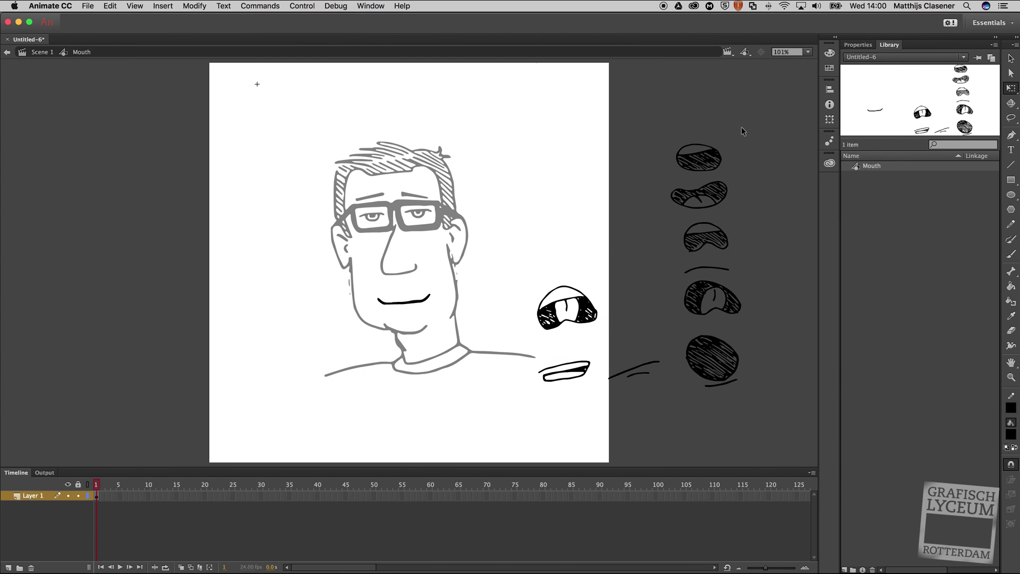
drag(756, 122, 345, 418)
Distribute the selected mouth drawings to keyframes, then scrub frames 4 to 11 to check them
right_click(586, 311)
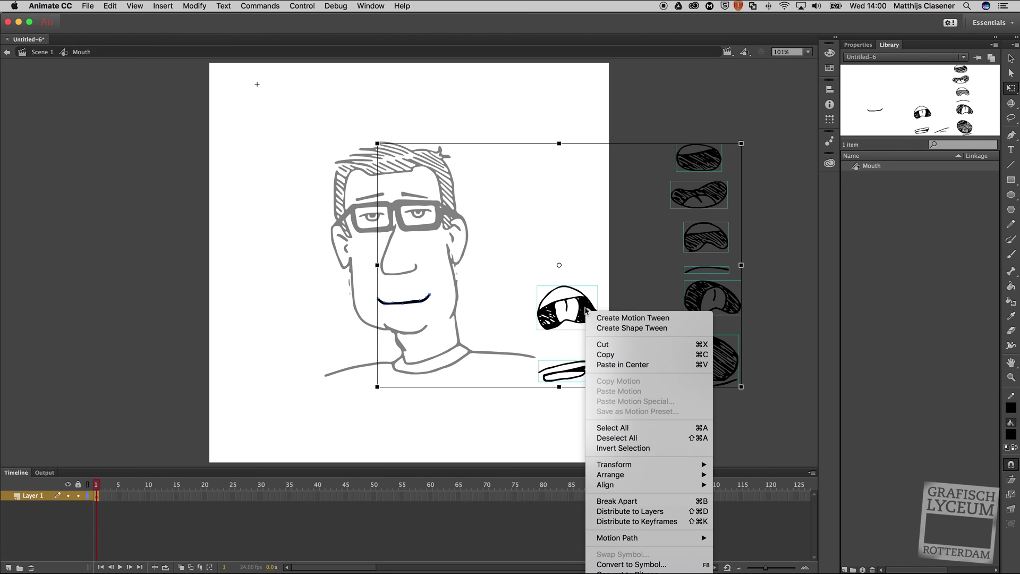
click(599, 523)
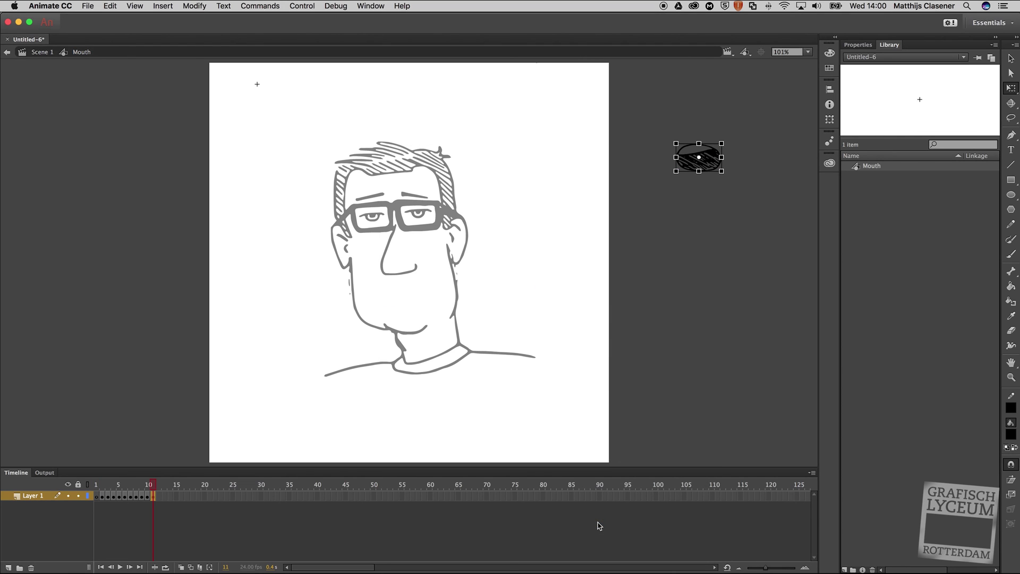
click(114, 486)
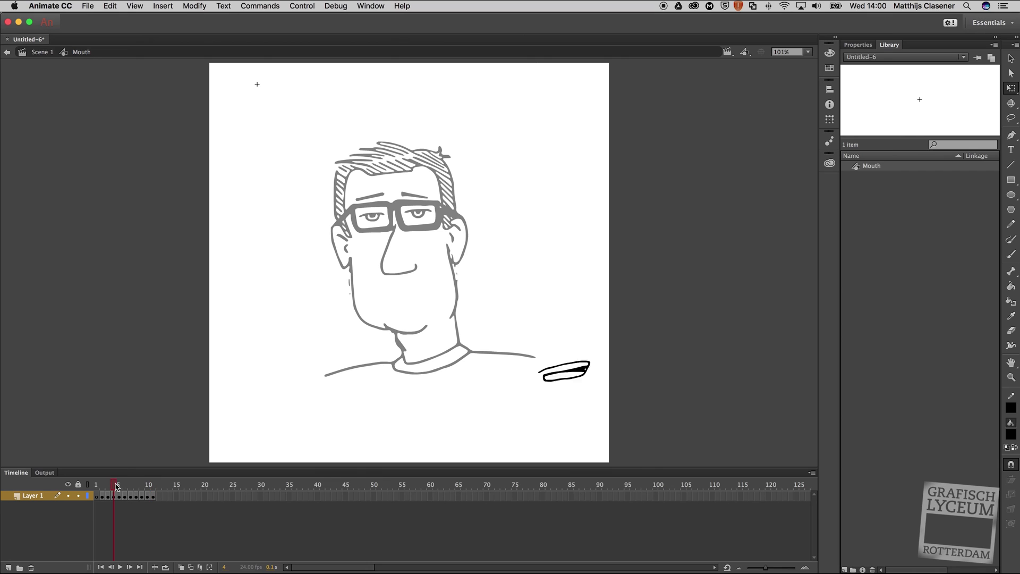
drag(118, 485, 95, 485)
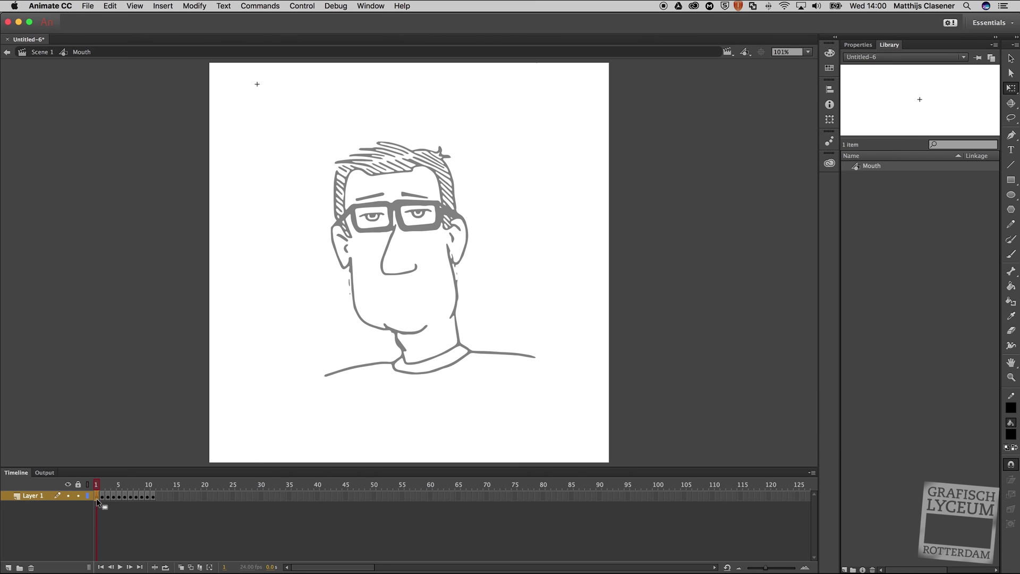
Remove the empty first frame and preview the mouths across frames 1 to 8
right_click(97, 498)
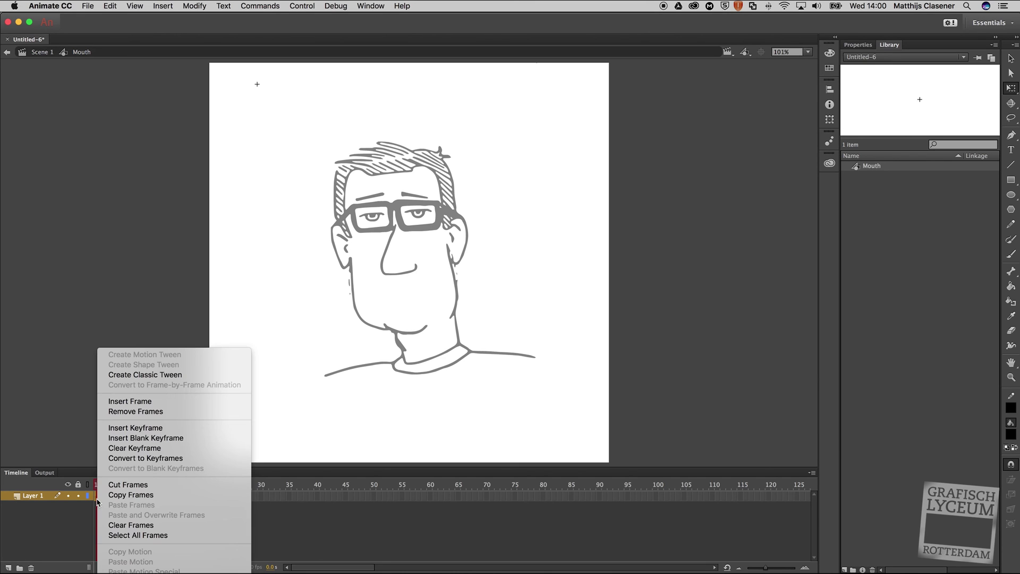
click(139, 412)
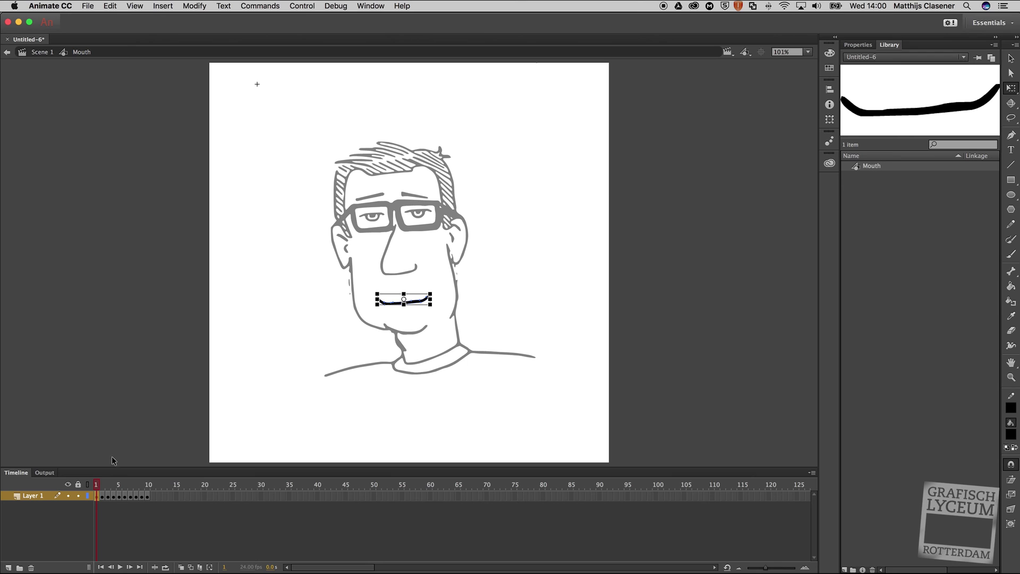
mouse_move(98, 492)
mouse_down()
mouse_move(149, 489)
mouse_move(102, 489)
mouse_up()
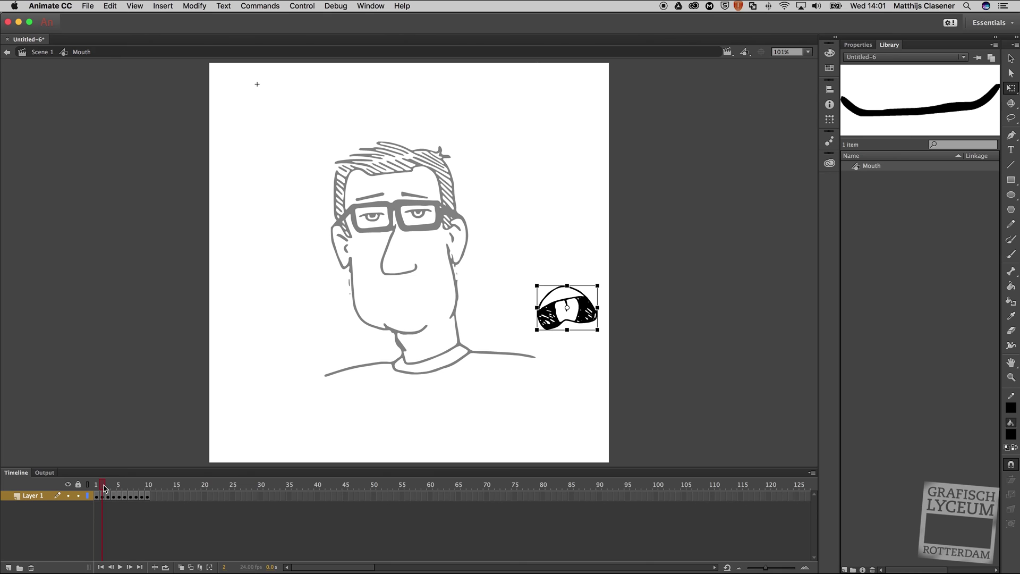
Drag the mouth drawings on frames 2, 3, 7 and 10 onto the face's mouth area
click(585, 270)
drag(589, 308, 427, 302)
click(107, 496)
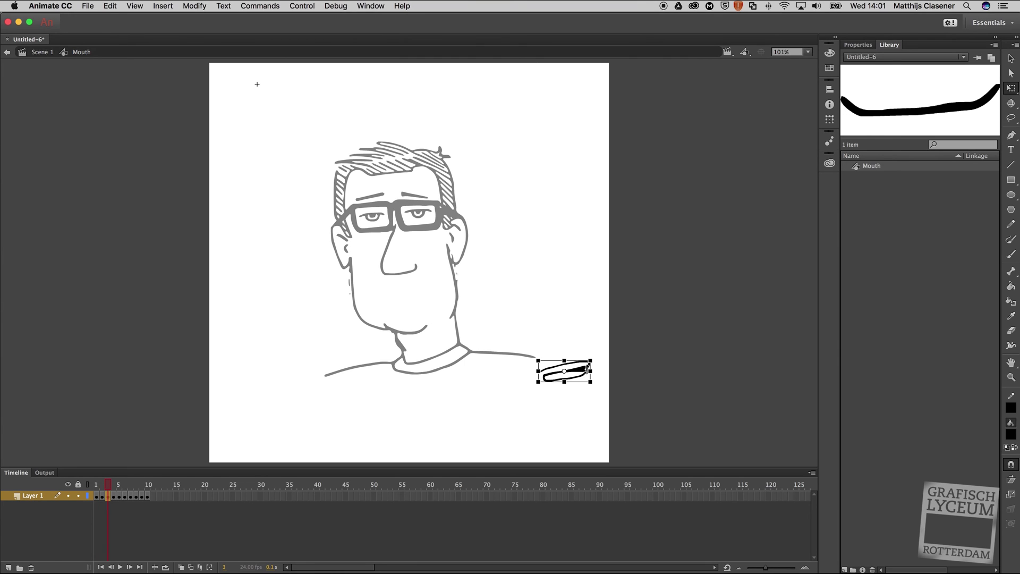
drag(580, 370, 416, 296)
click(113, 496)
key(period)
key(period)
key(period)
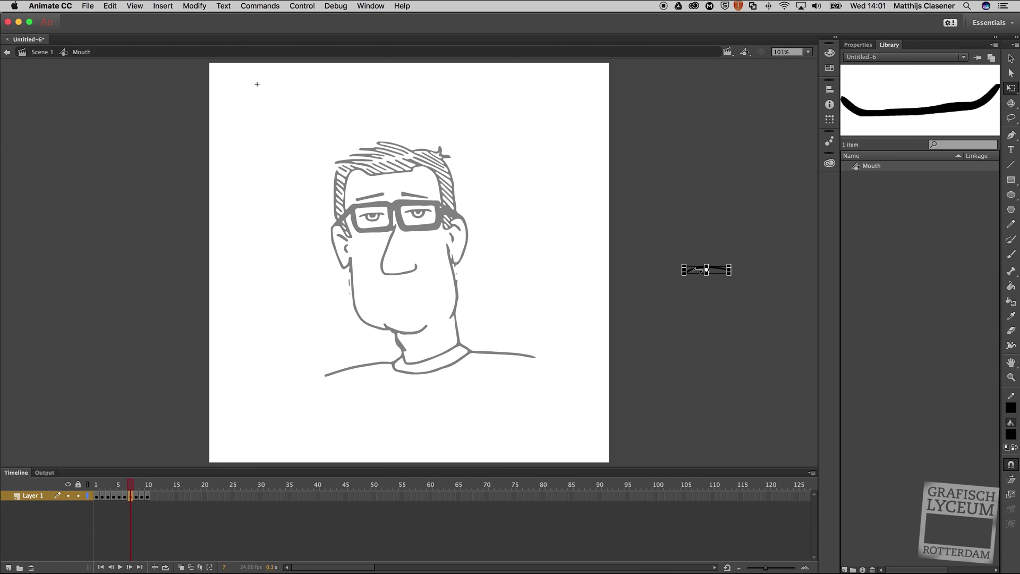
drag(709, 271, 411, 311)
drag(136, 495, 143, 496)
click(147, 495)
drag(714, 169, 415, 307)
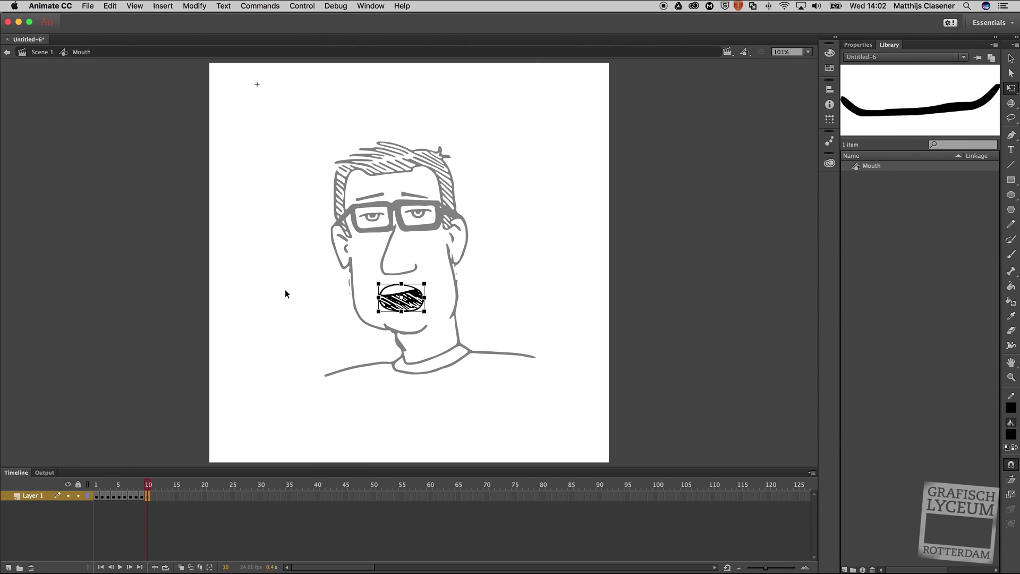
Return to Scene 1, rename the drawing layer 'Head' and add a layer named 'Mouths'
double_click(256, 265)
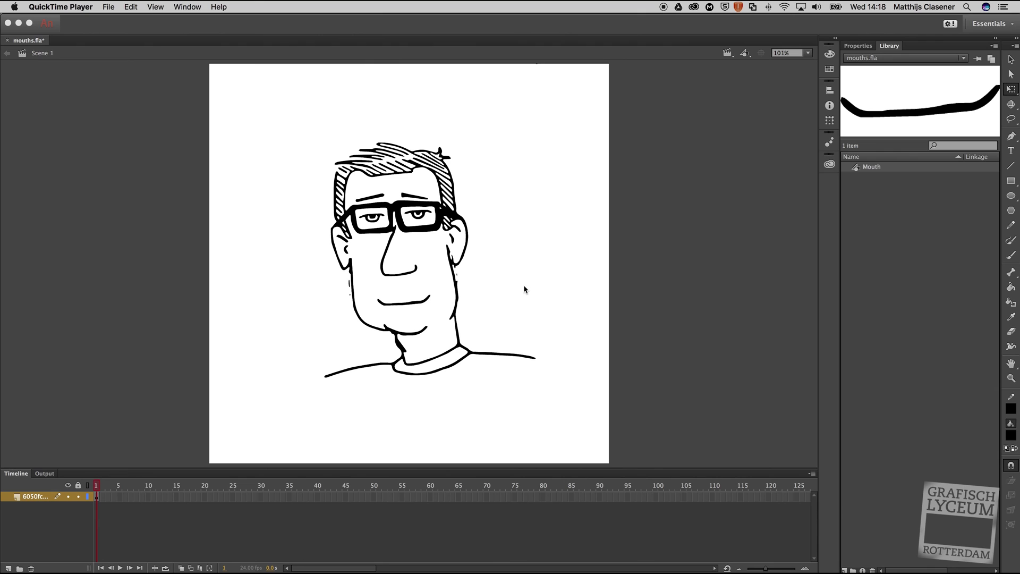
click(411, 305)
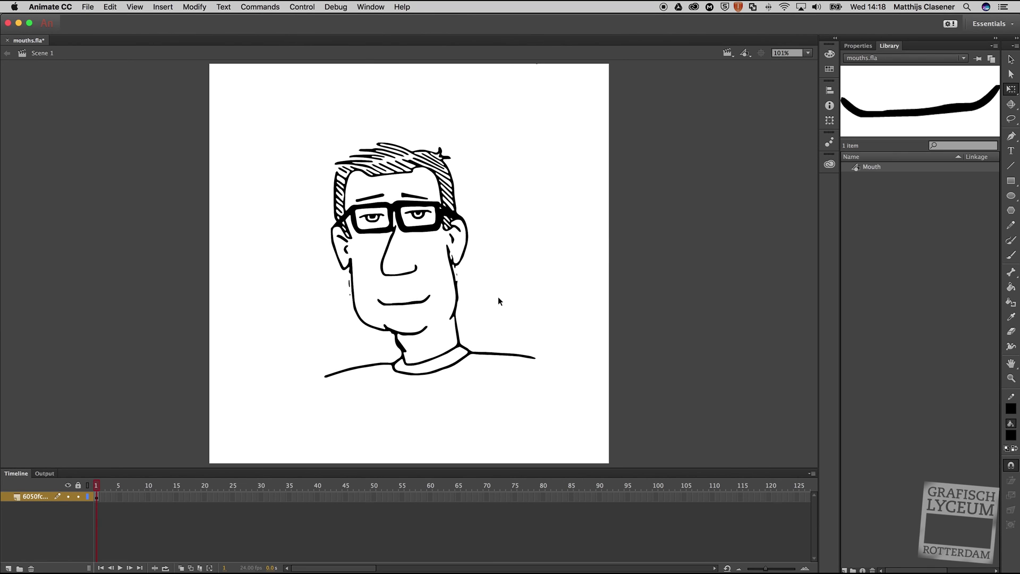
double_click(33, 497)
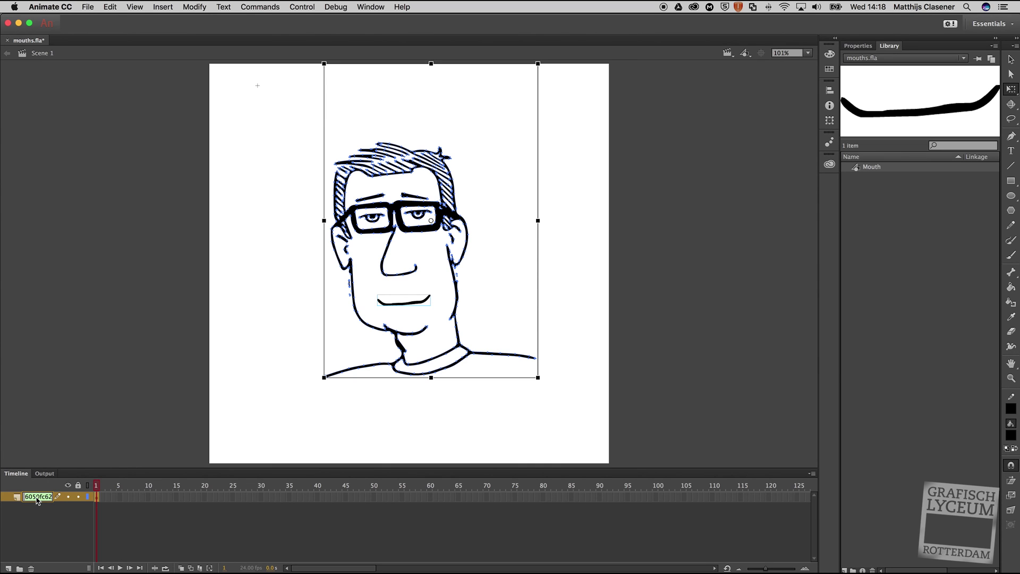
text(Head)
key(Return)
click(8, 568)
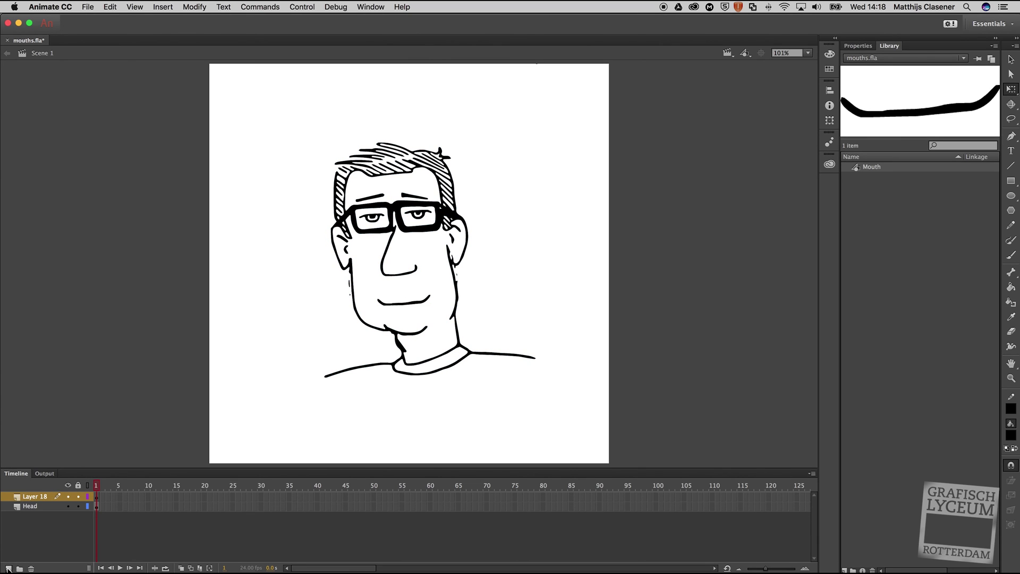
double_click(37, 497)
text(Mouths)
key(Return)
Replace the drawn mouth line with the pasted Mouth symbol on Mouths, and lock Head
click(396, 305)
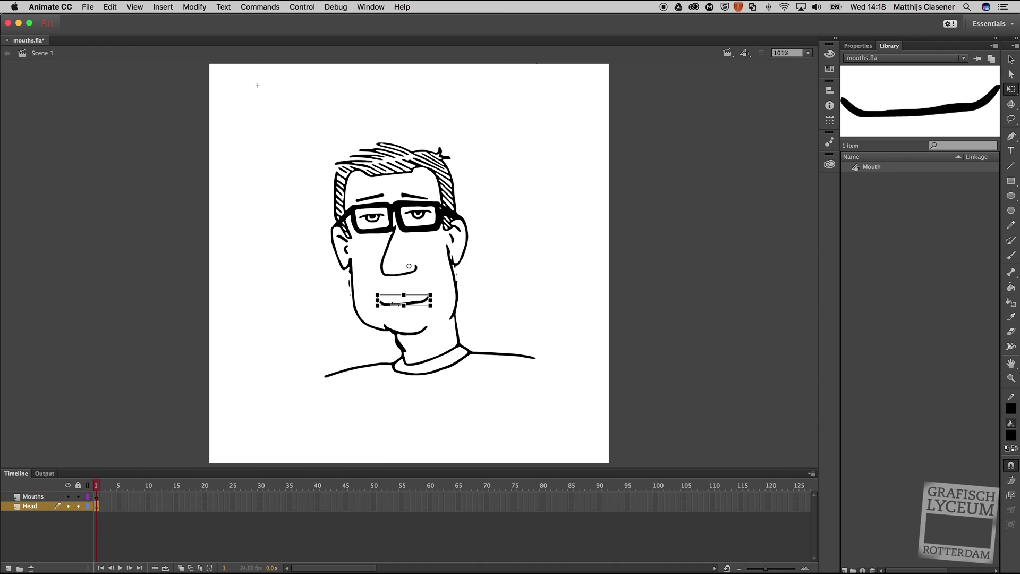
key(super+x)
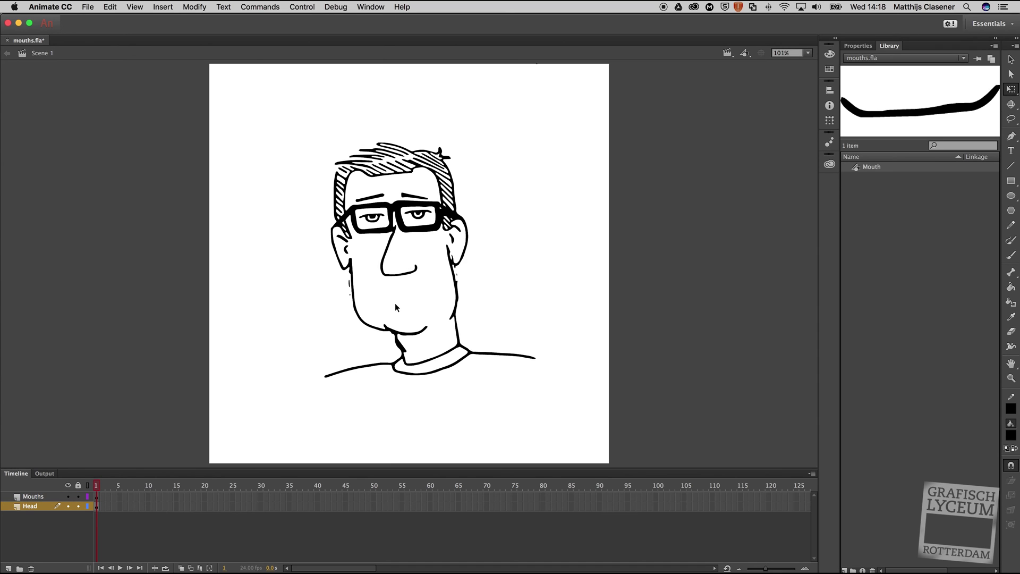
click(42, 497)
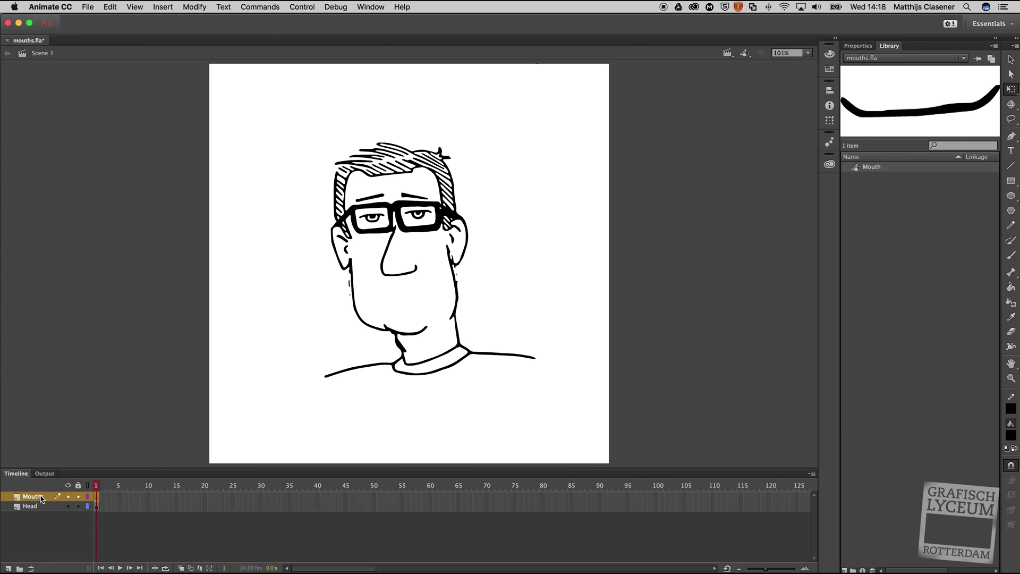
key(super+shift+v)
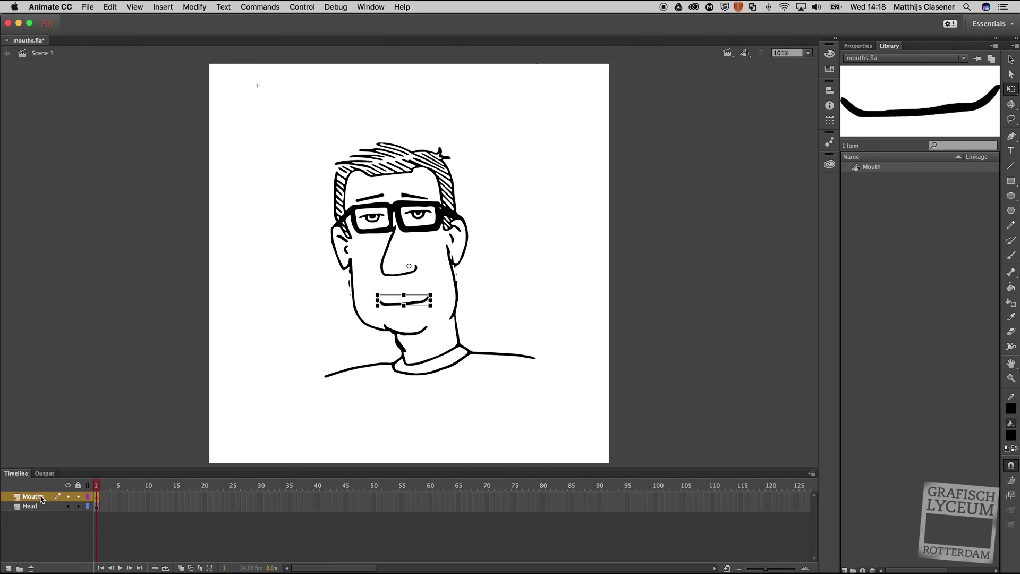
click(78, 507)
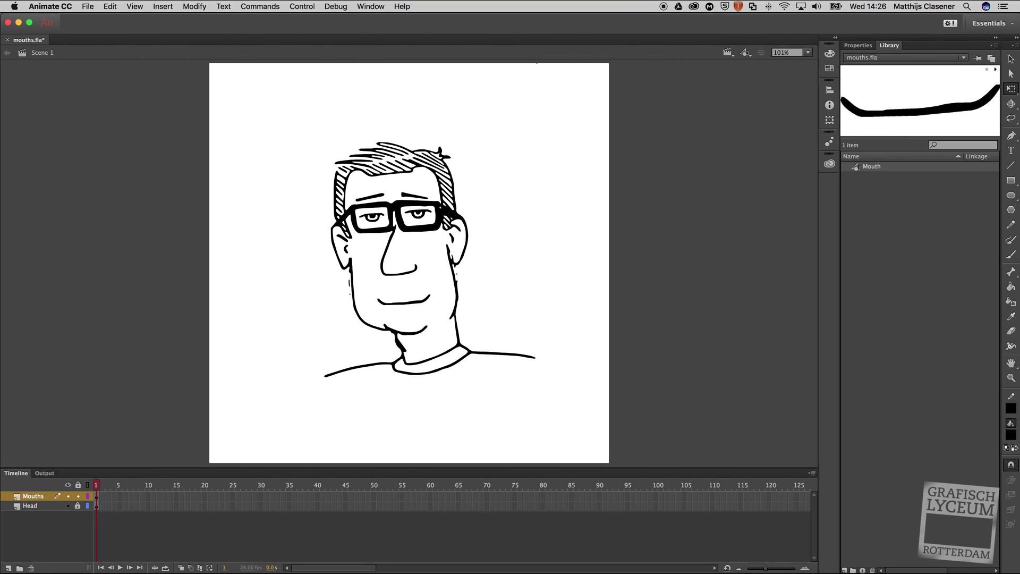
Add a new top layer named 'Audio'
click(8, 567)
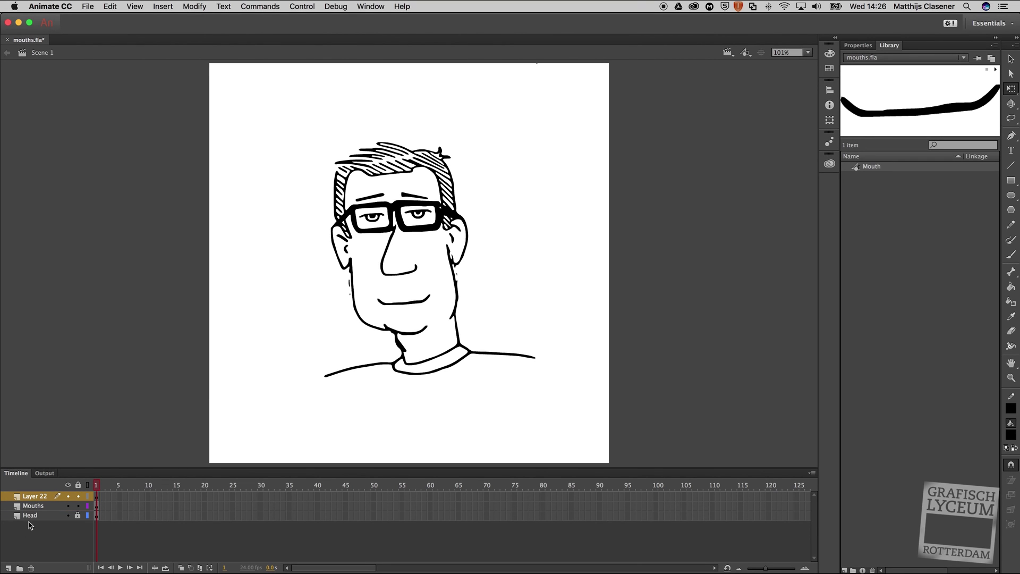
double_click(35, 496)
text(Audio)
key(Return)
Import the edexisawesome audio file to the stage via File > Import > Import to Stage
click(89, 8)
mouse_move(128, 146)
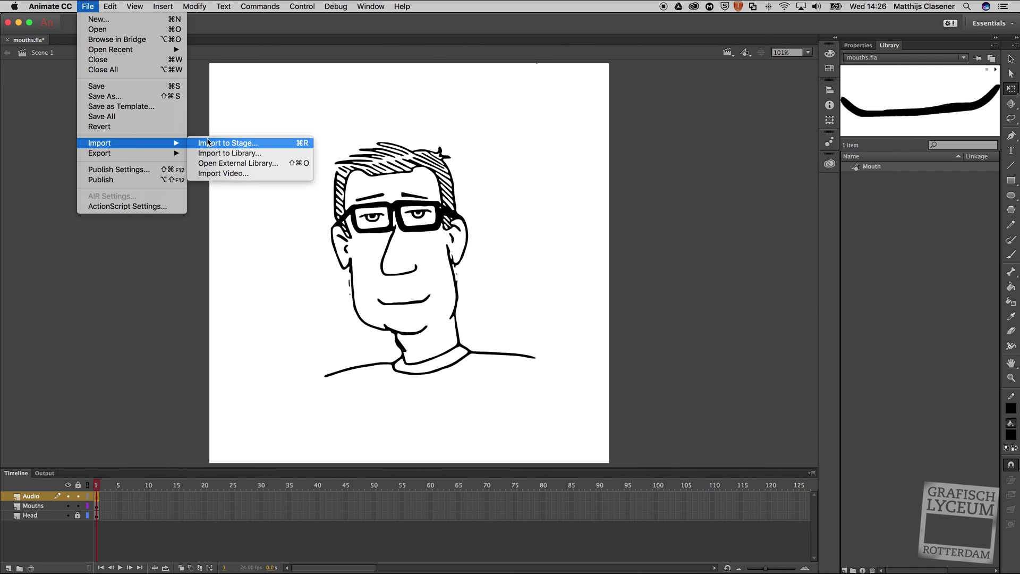
click(208, 141)
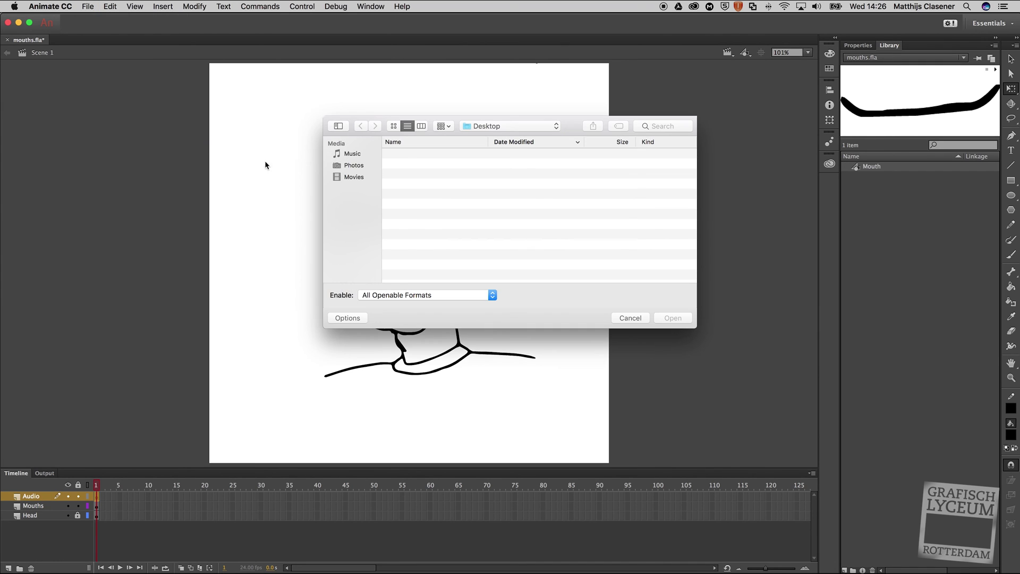
click(450, 165)
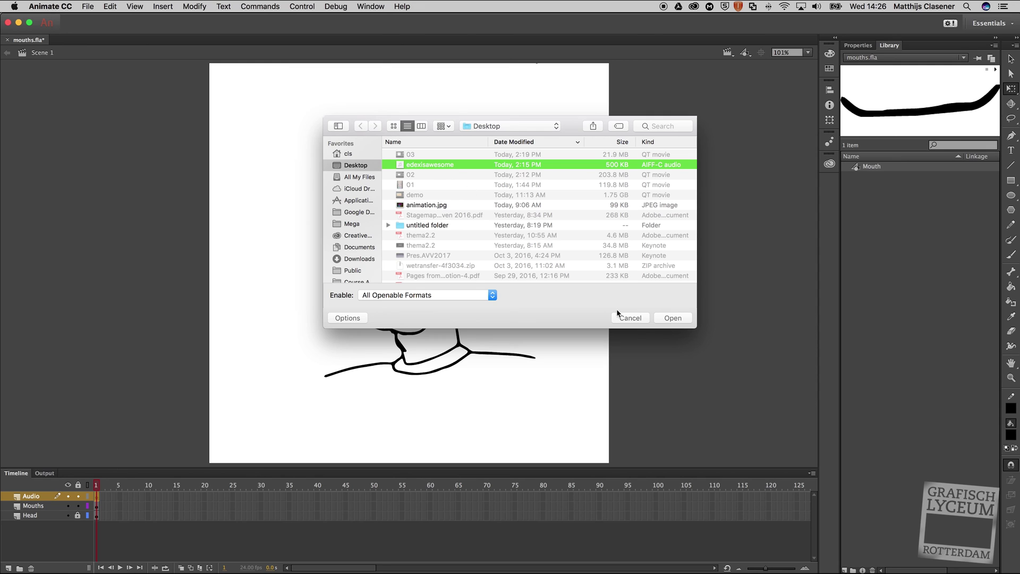
click(672, 319)
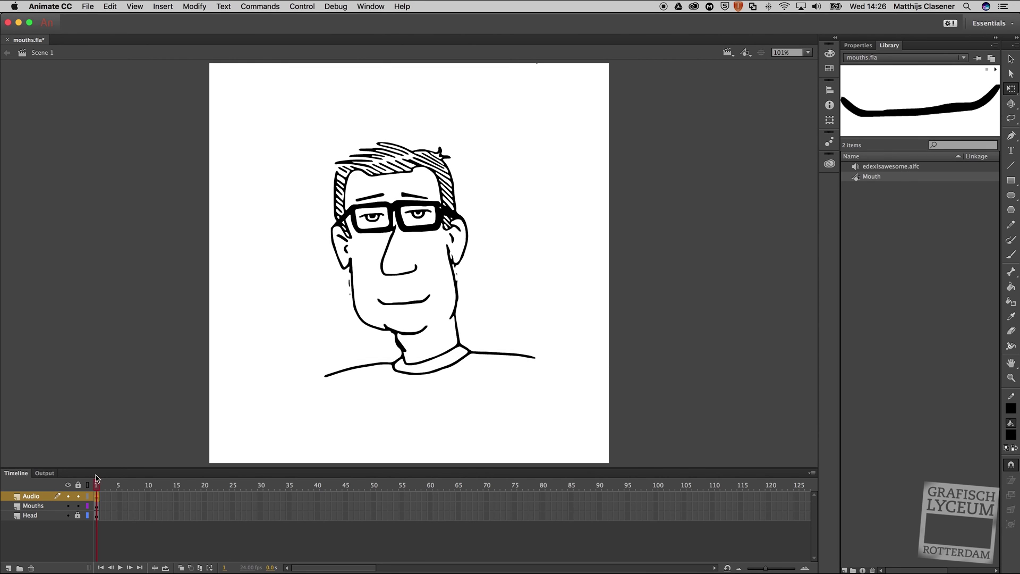
click(124, 505)
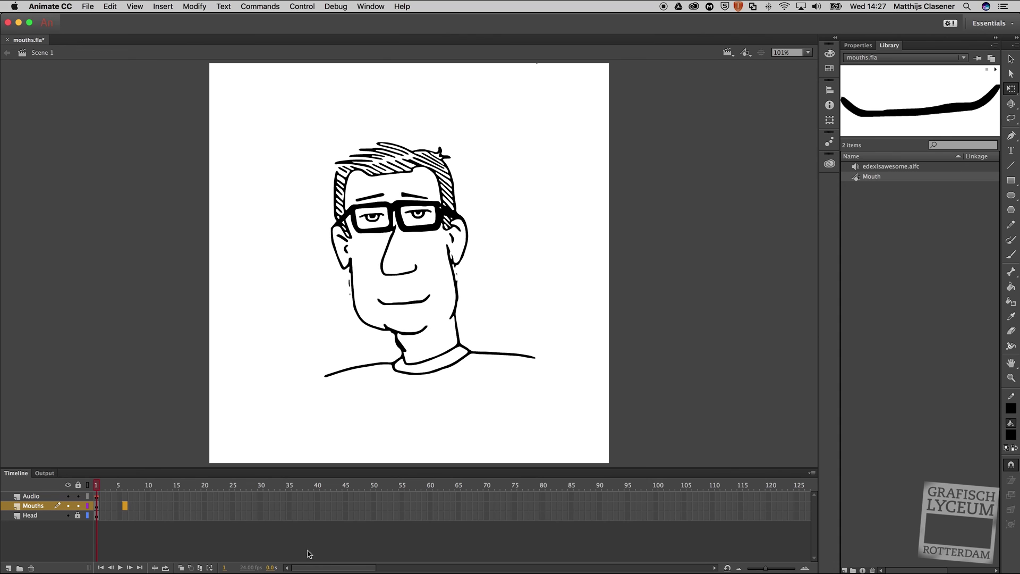
Extend the Audio, Mouths and Head layers out to frame 175 and play with sound
drag(335, 568, 402, 571)
drag(508, 495, 509, 514)
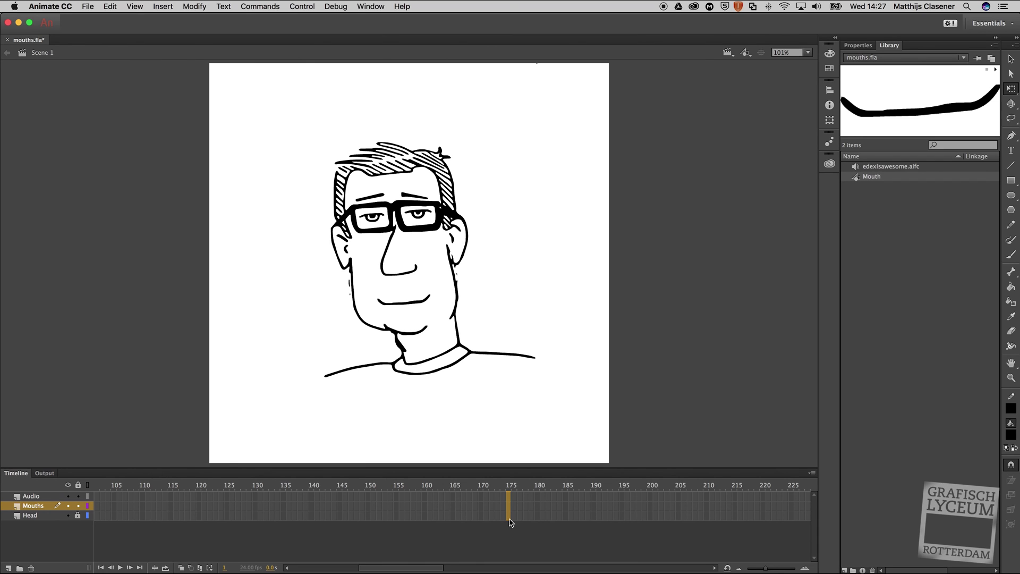
click(509, 518)
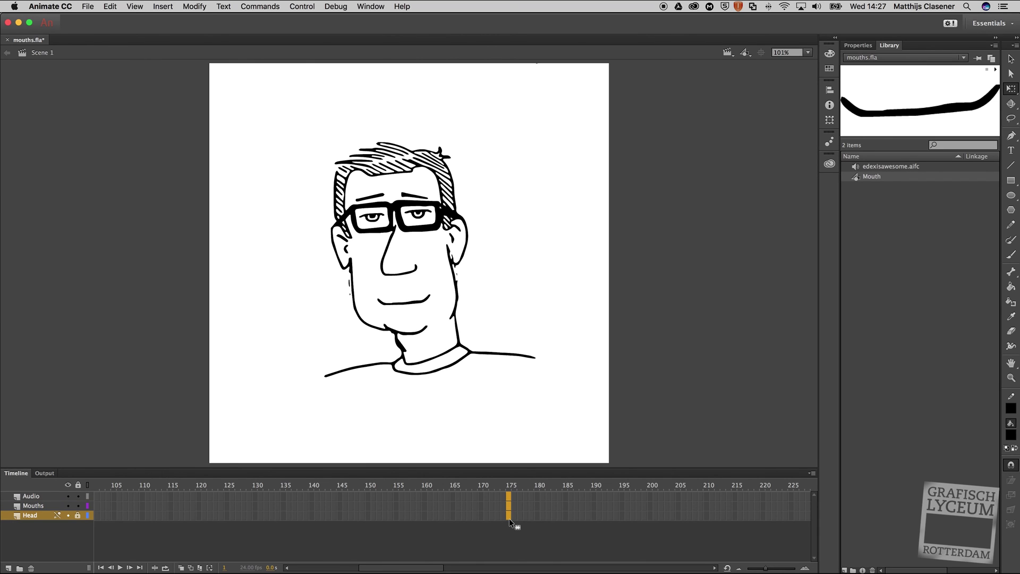
key(F5)
key(Return)
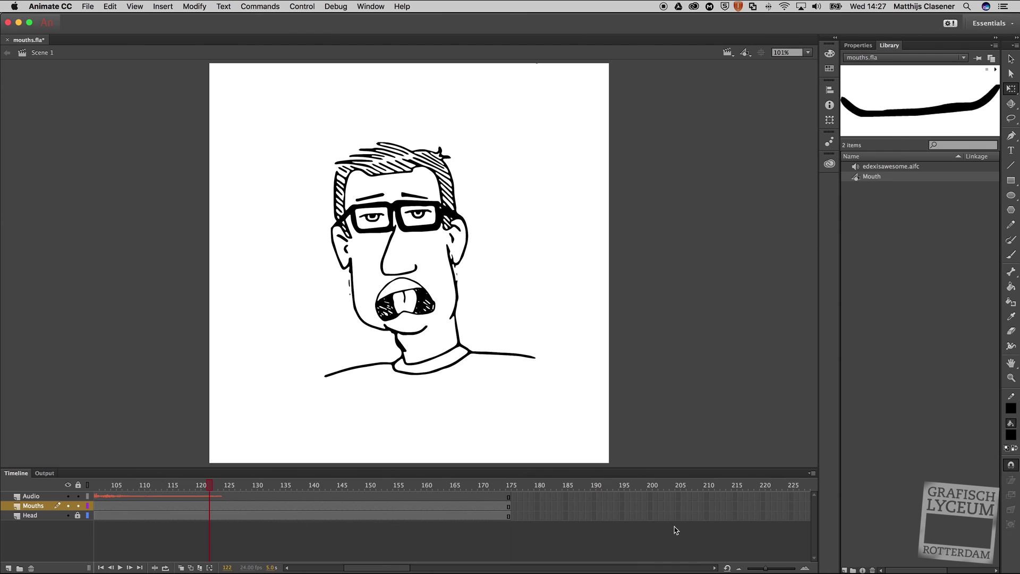
Remove the frames past 113 where the audio ends, then play back from frame 1 to check
drag(634, 516, 162, 494)
drag(405, 568, 324, 568)
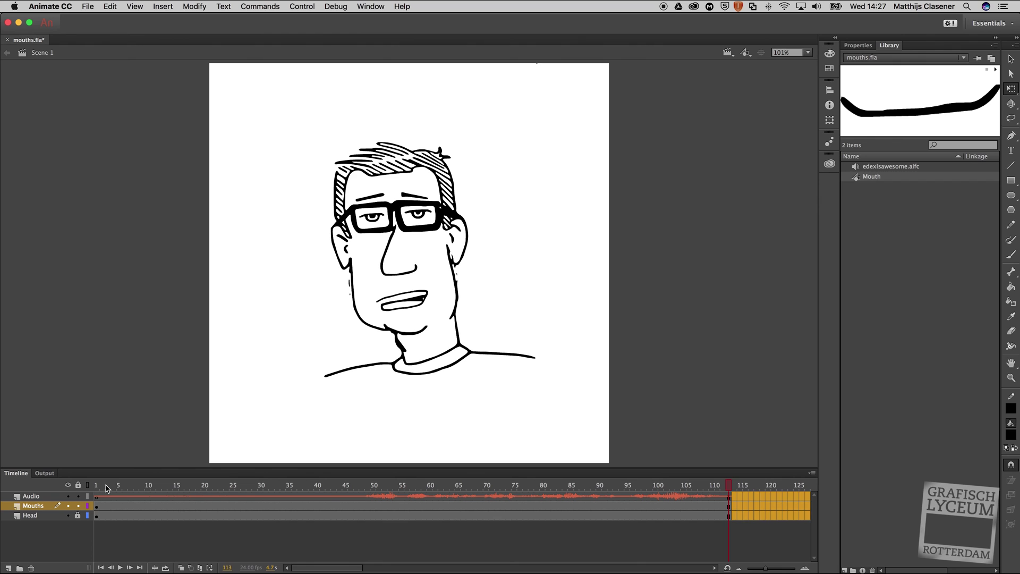
drag(112, 485, 93, 487)
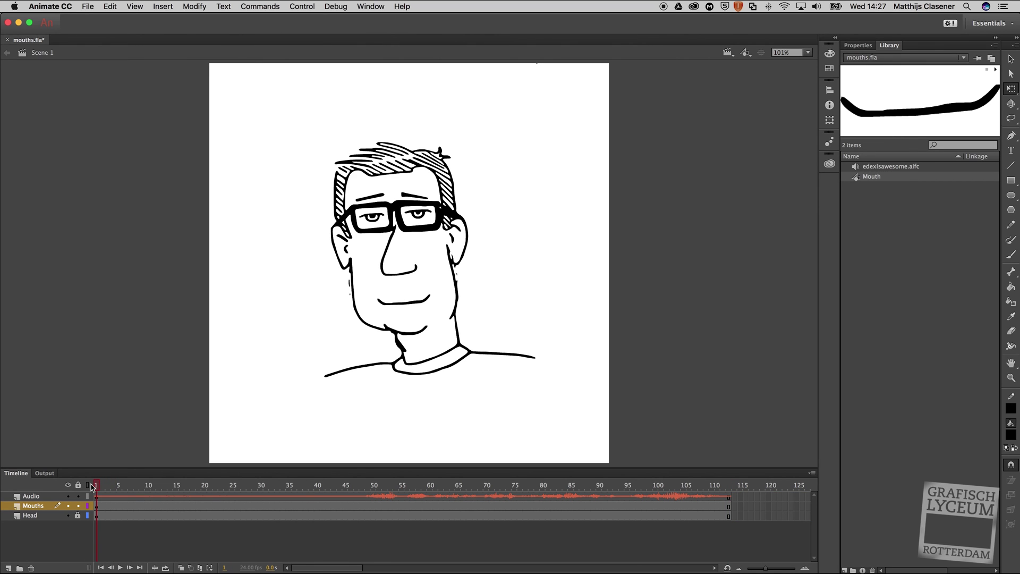
key(Return)
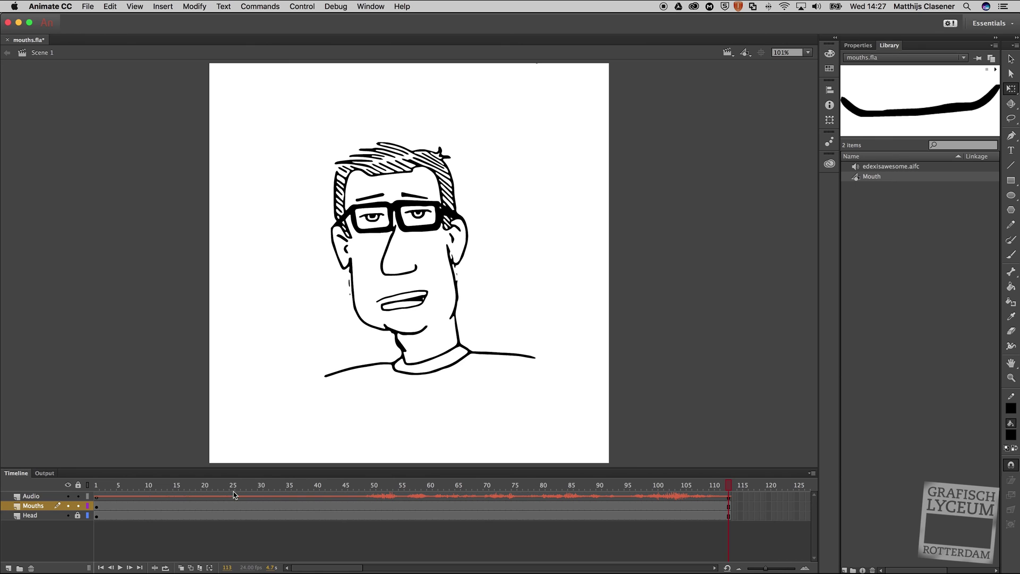
click(215, 487)
mouse_move(206, 492)
mouse_down()
mouse_move(153, 494)
mouse_move(451, 498)
mouse_move(265, 494)
mouse_up()
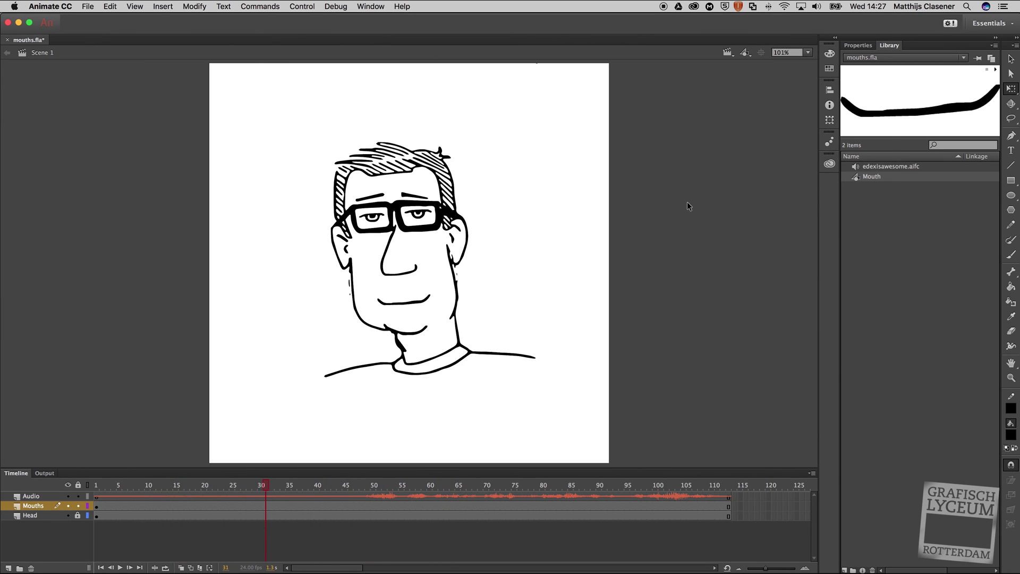
Select the sound on Audio frame 1 and keep its Sync set to Stream in Properties
click(858, 46)
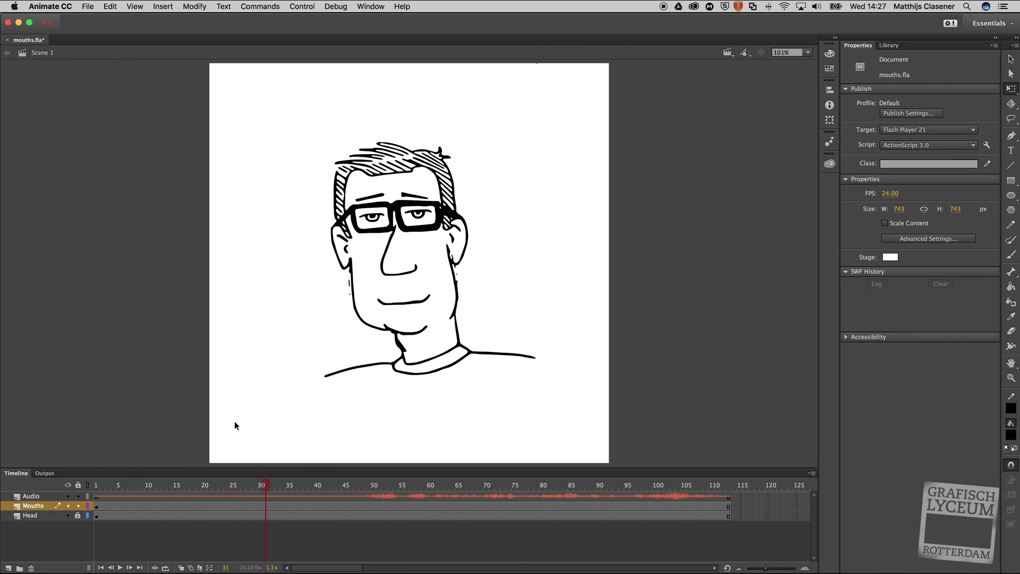
click(97, 496)
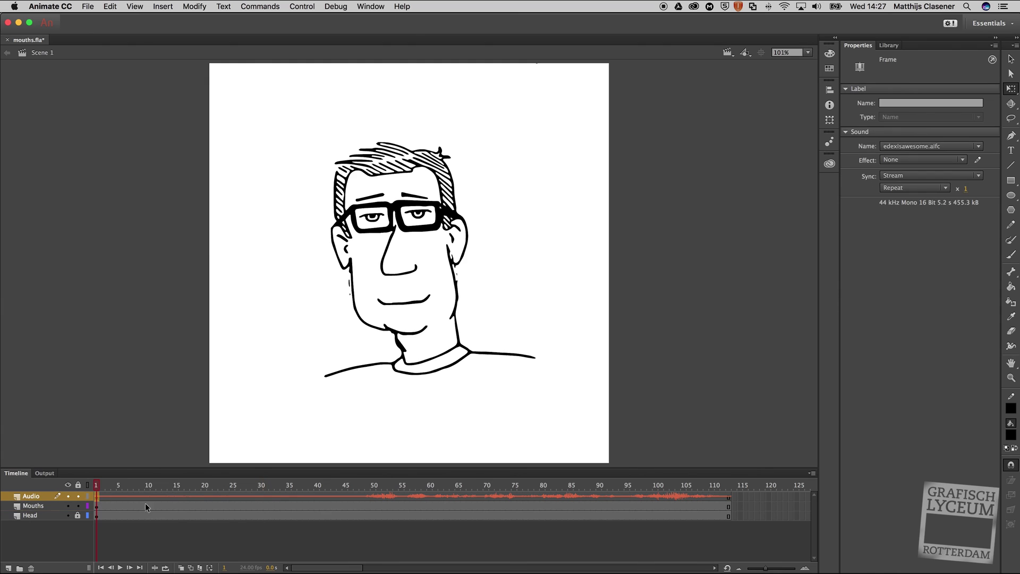
click(898, 176)
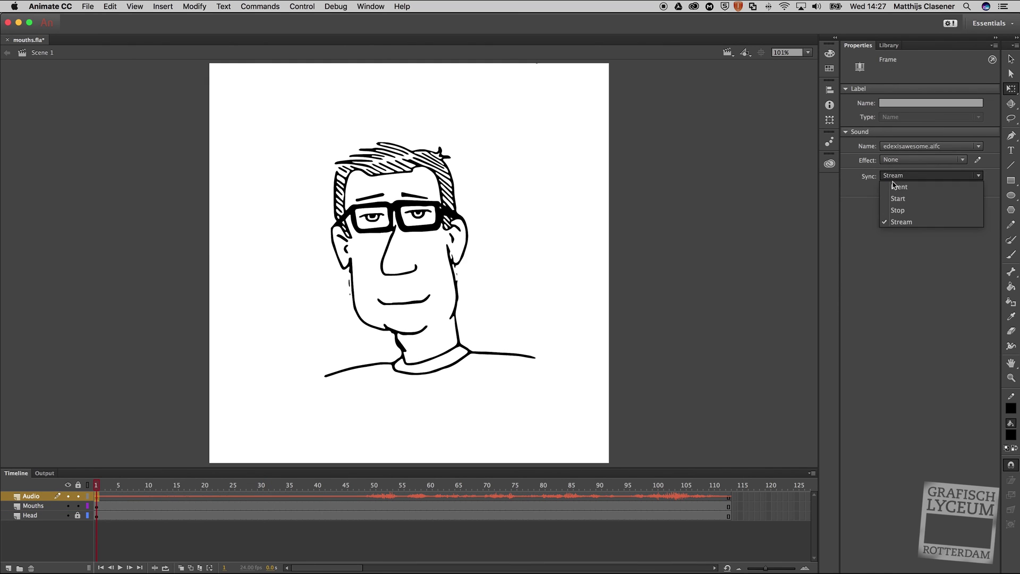
click(896, 223)
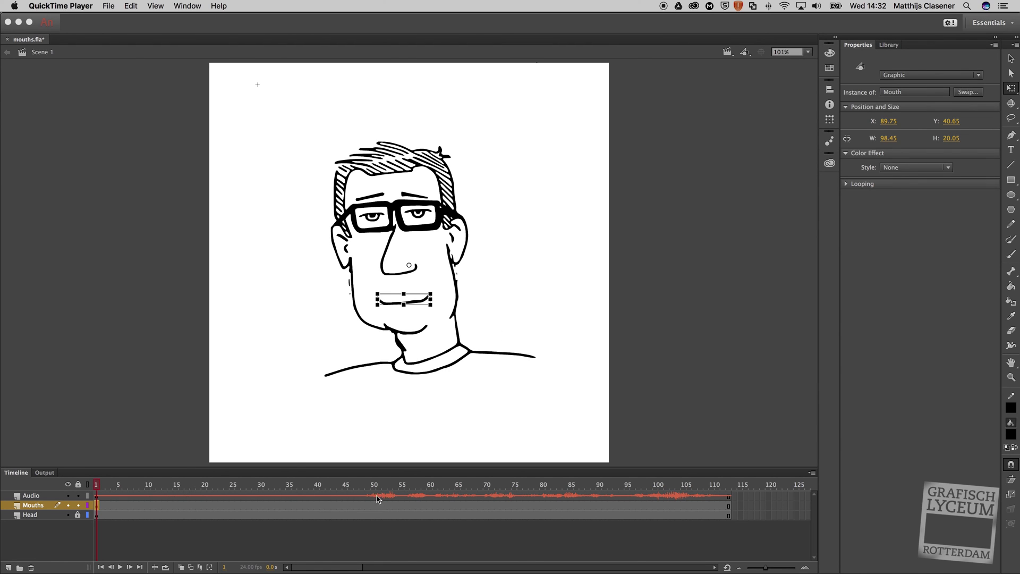
Scrub the timeline from frame 5 to preview the lip movement
click(97, 487)
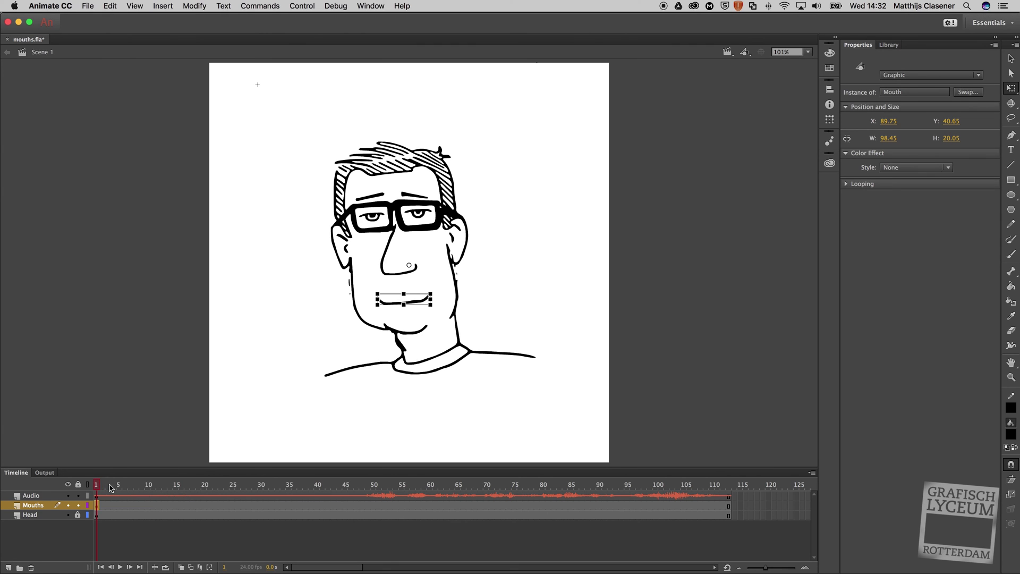
click(119, 487)
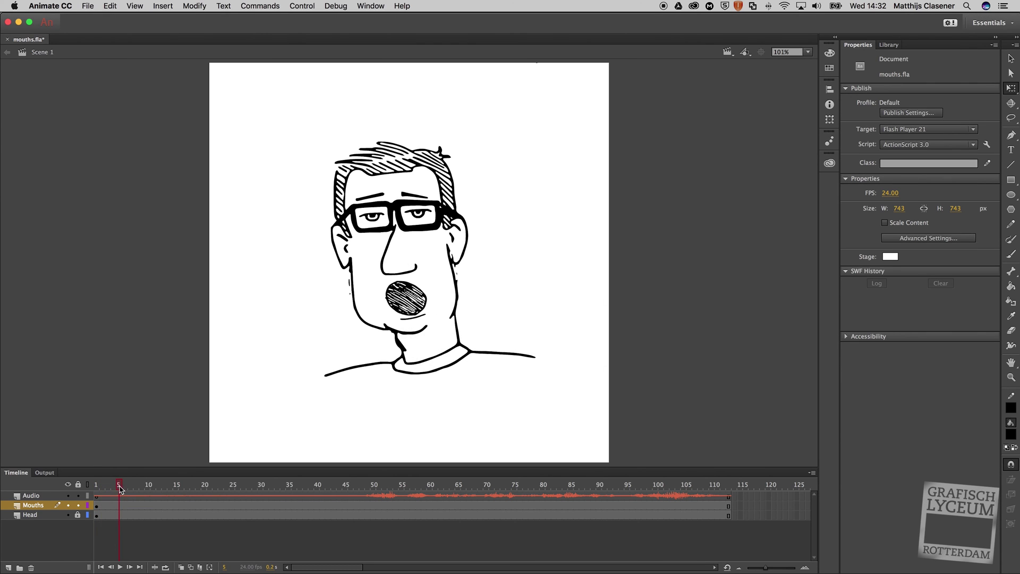
mouse_move(126, 489)
mouse_down()
mouse_move(371, 508)
mouse_move(90, 522)
mouse_up()
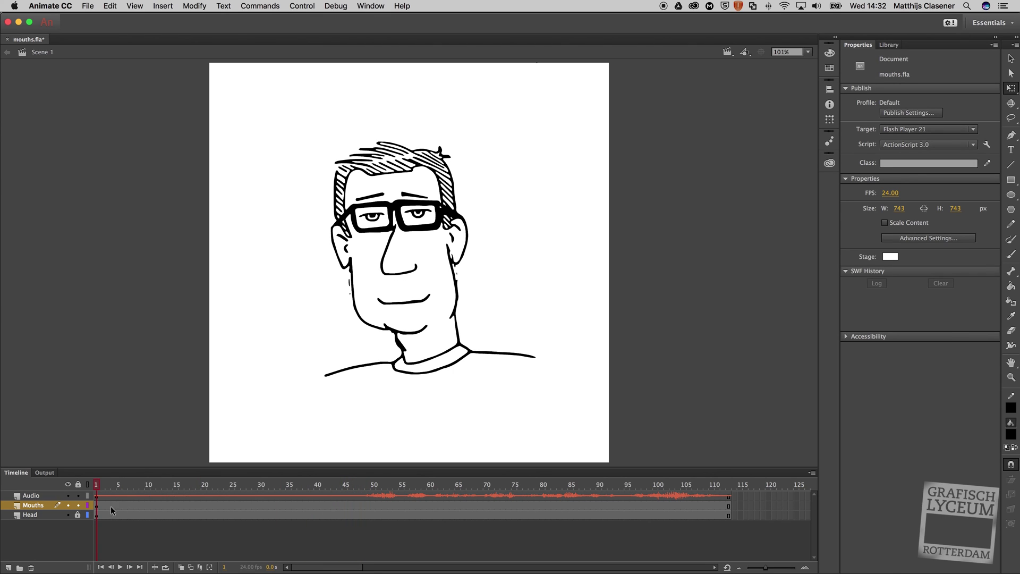
Set the Mouth instance's Looping option to Single Frame with First frame 1
click(98, 506)
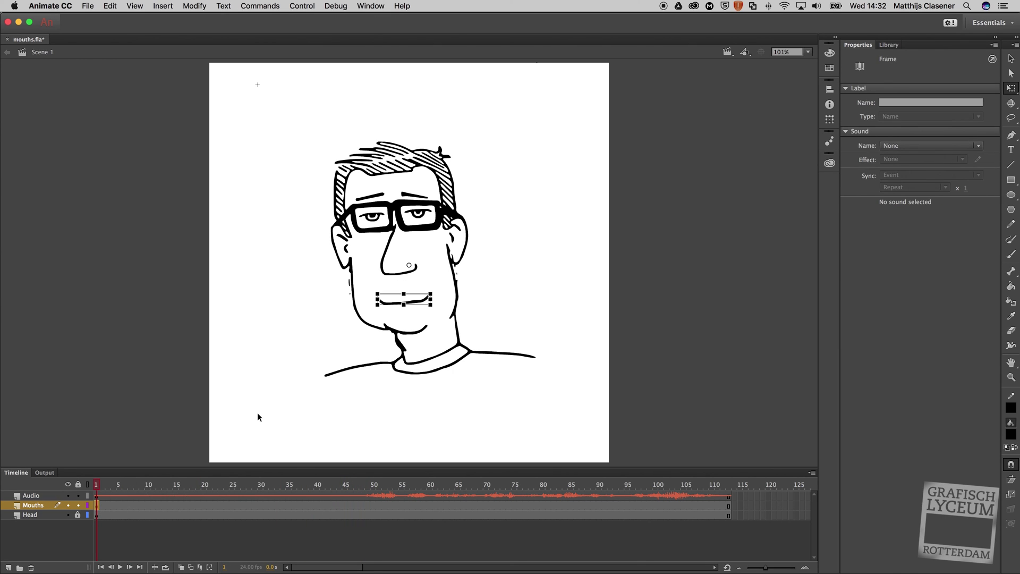
click(420, 301)
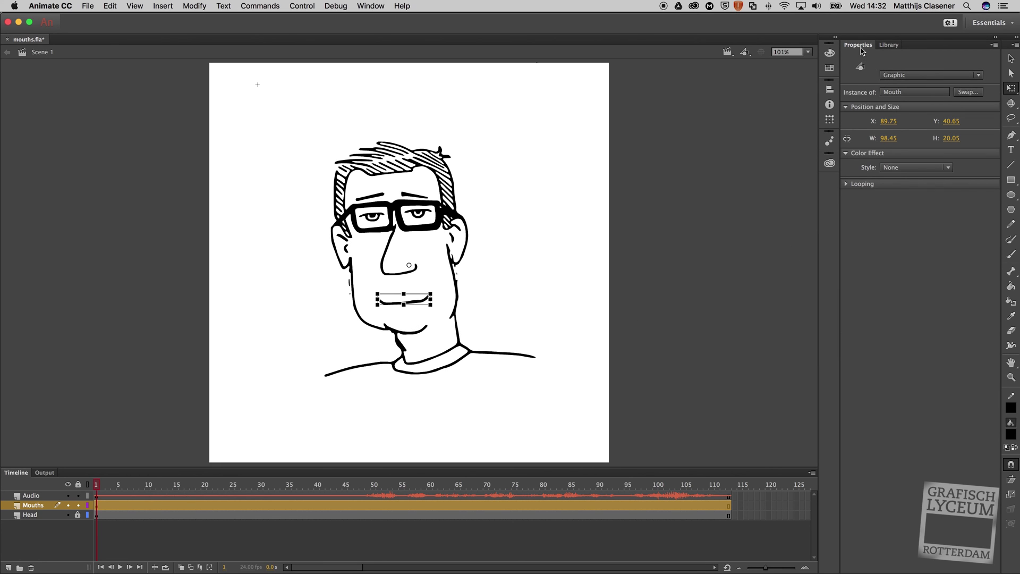
click(846, 184)
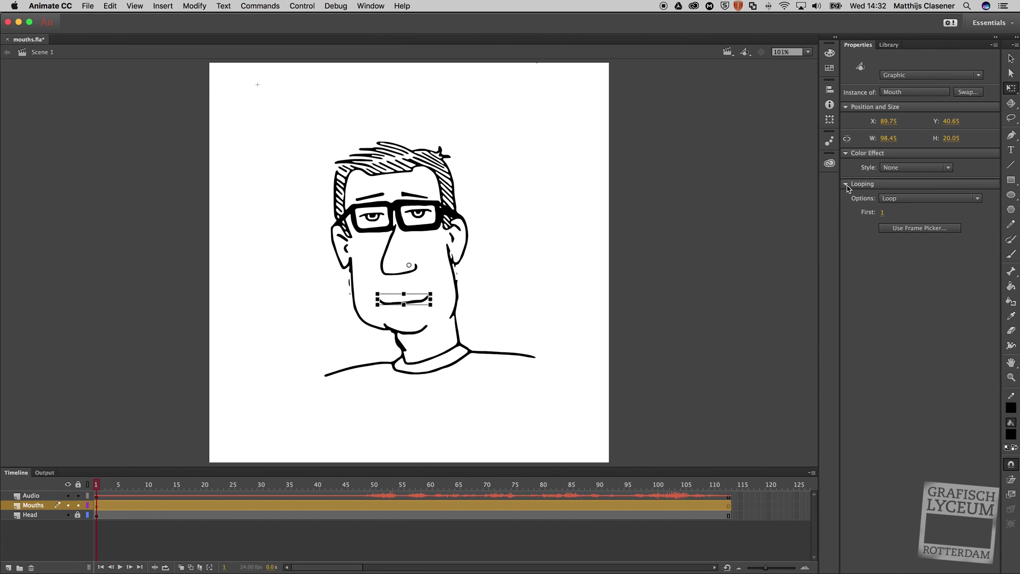
click(918, 199)
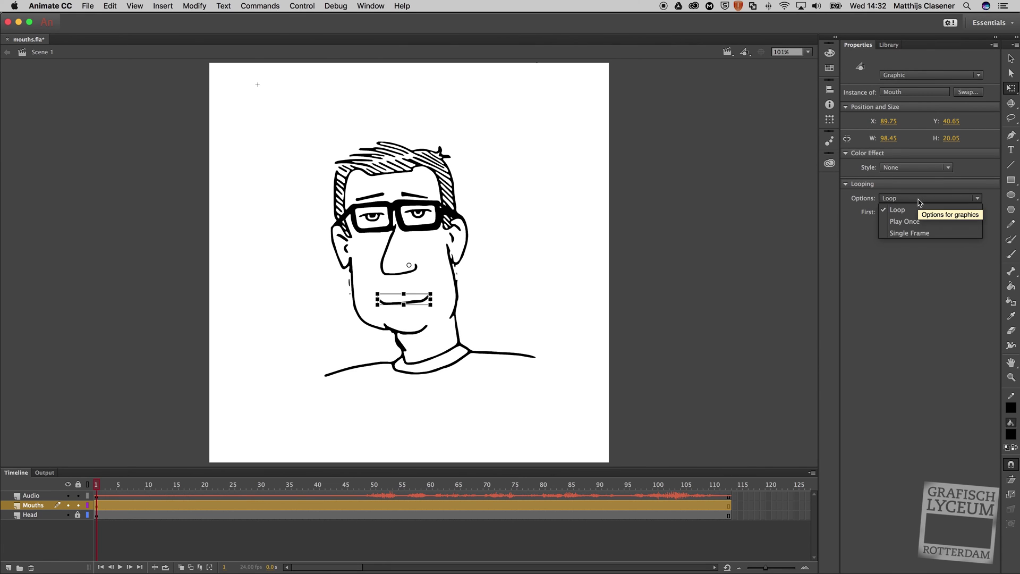
click(909, 233)
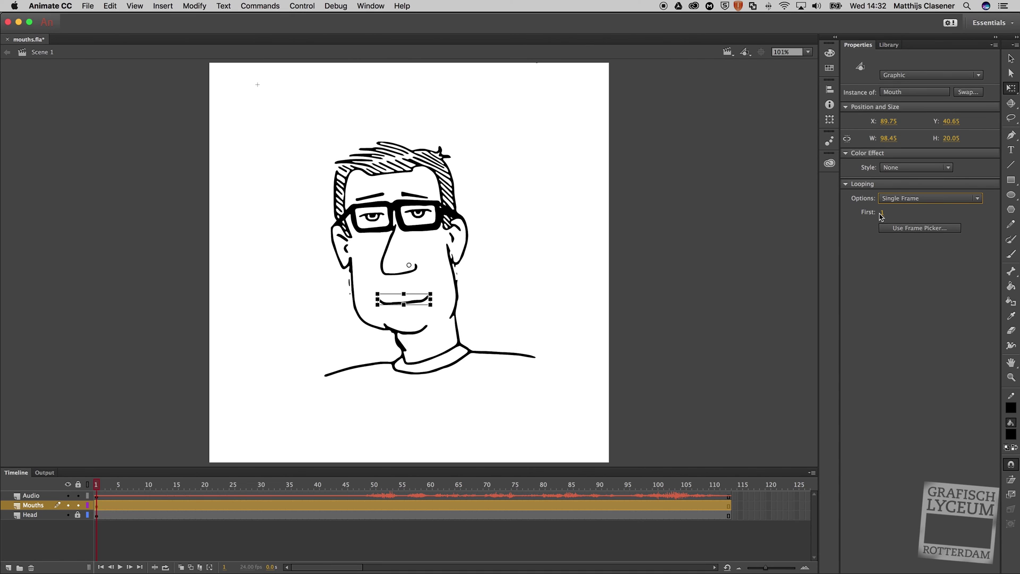
mouse_move(880, 215)
mouse_down()
mouse_move(925, 214)
mouse_move(891, 212)
mouse_up()
At frame 48 on Mouths, use the Frame Picker to show the wide-open mouth drawing 2
click(361, 484)
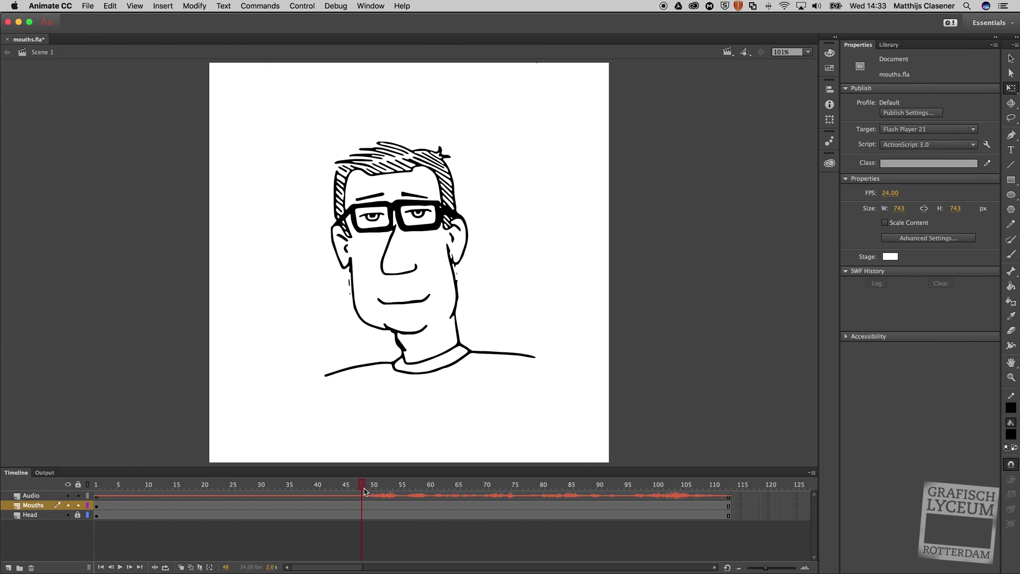
click(361, 506)
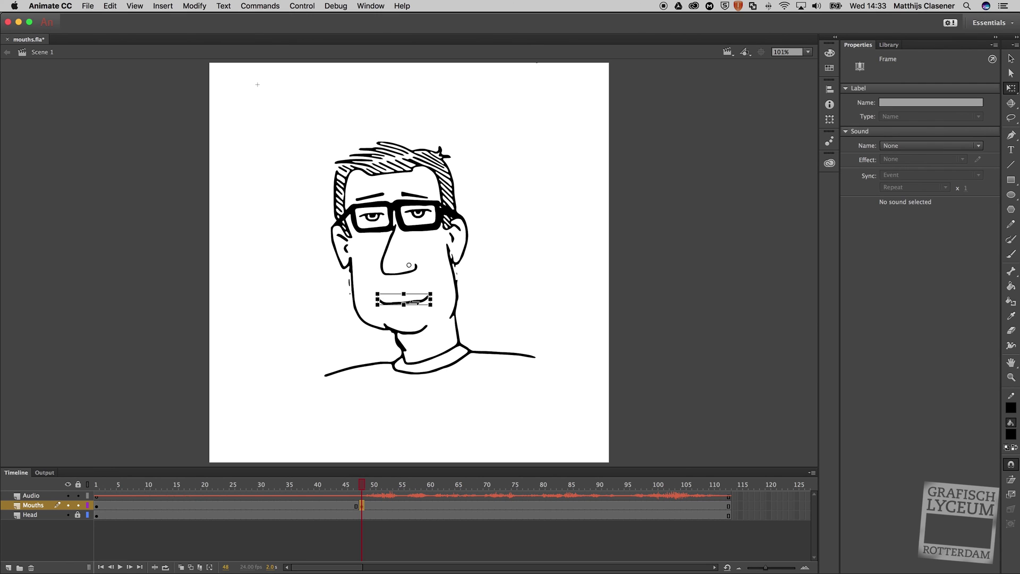
click(415, 302)
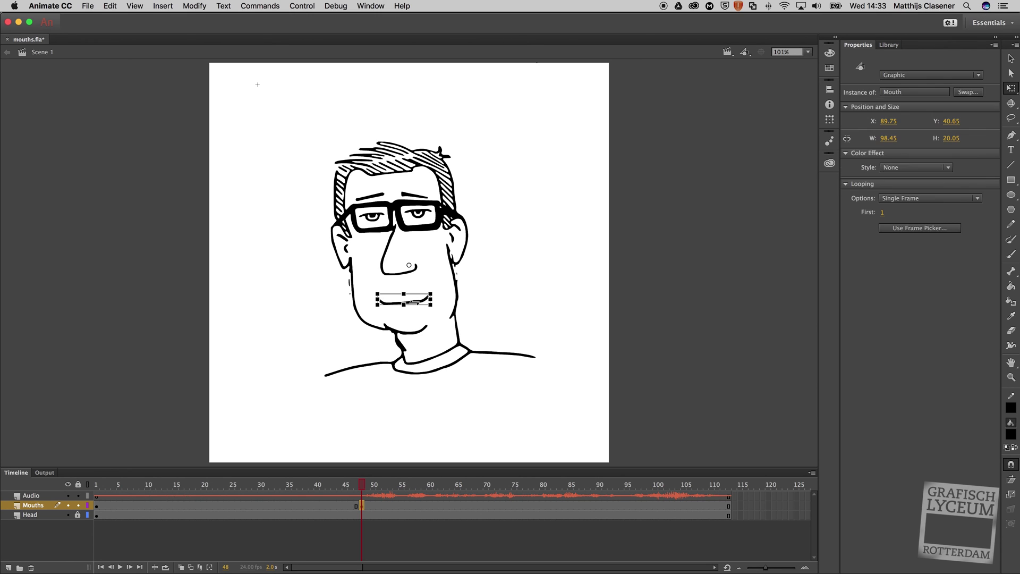
click(903, 228)
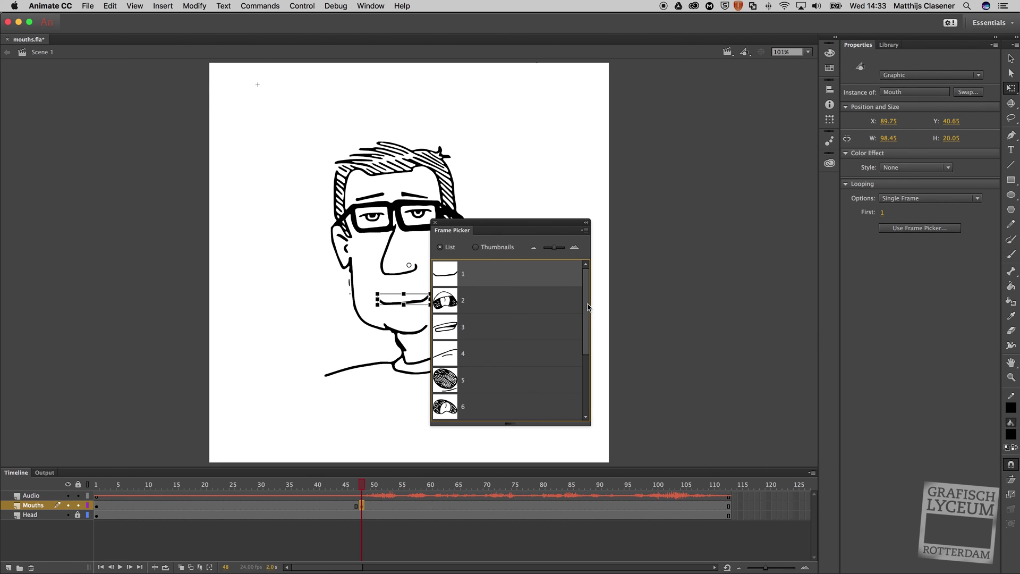
scroll(587, 329, down, 4)
scroll(575, 301, up, 4)
scroll(574, 287, down, 2)
scroll(571, 355, up, 3)
click(449, 305)
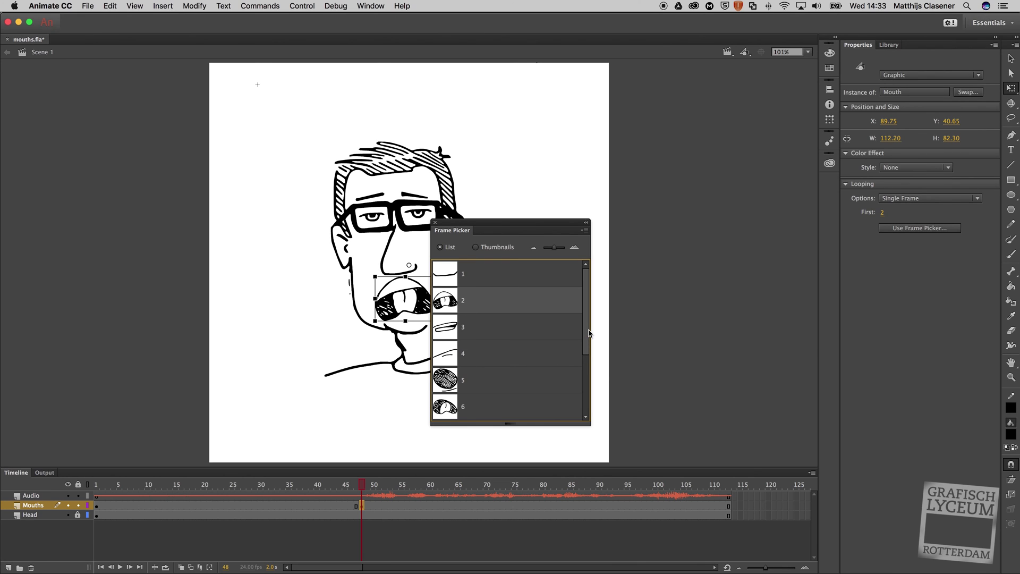
scroll(440, 308, down, 1)
scroll(441, 308, up, 1)
click(308, 408)
Inside the Mouth symbol, label frame 1 'Normal'
double_click(396, 324)
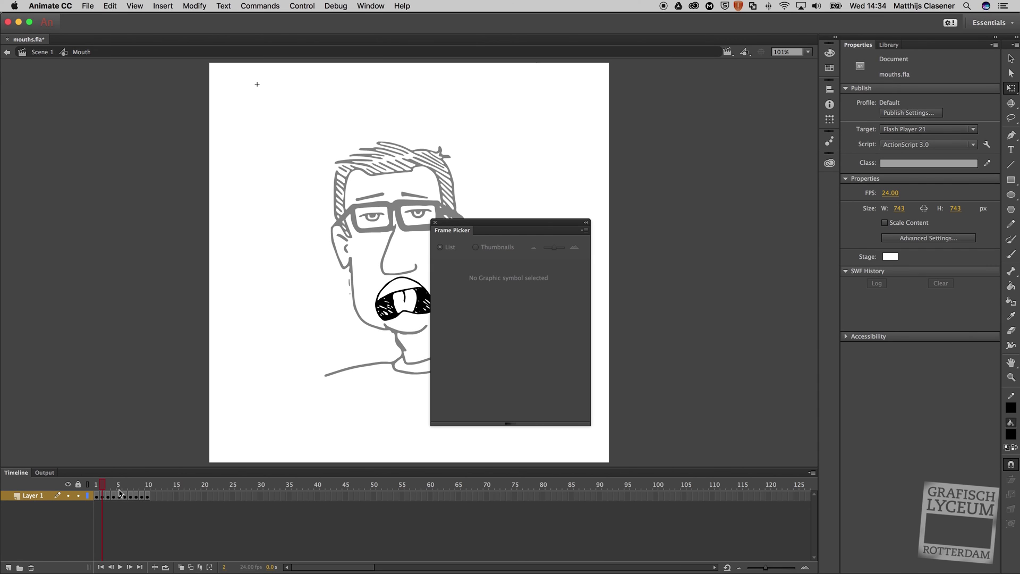
drag(101, 486, 97, 486)
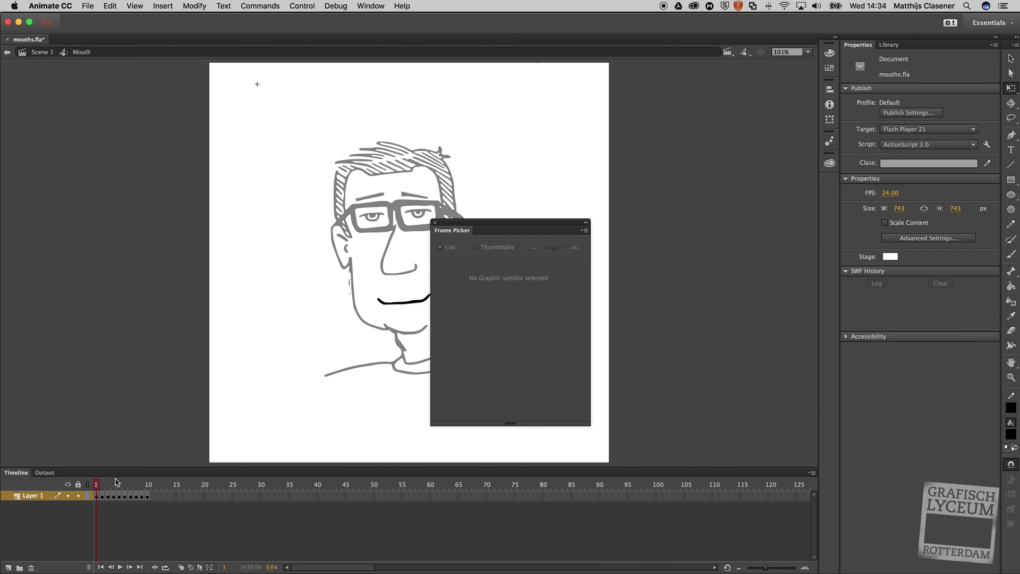
click(435, 222)
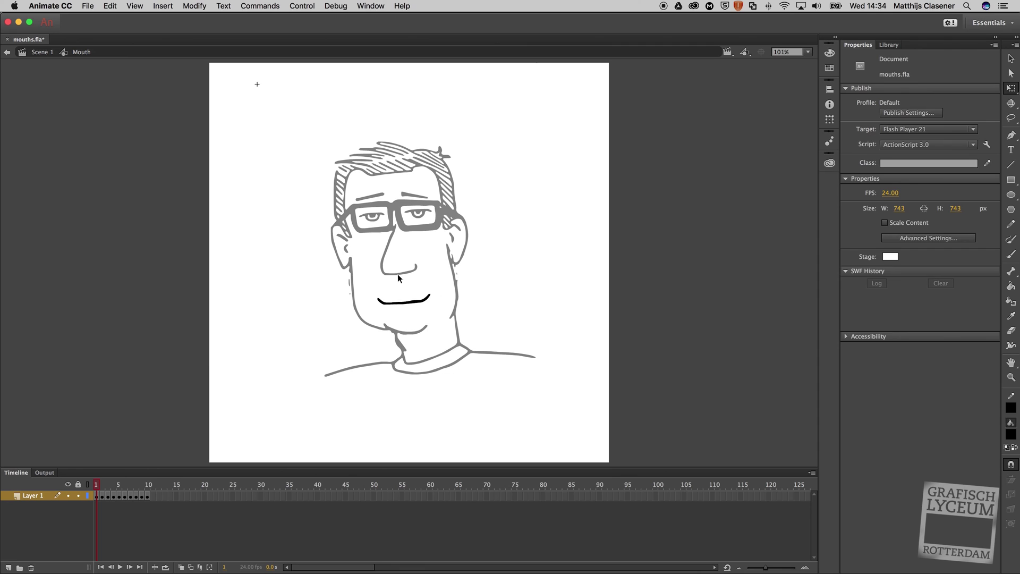
click(97, 497)
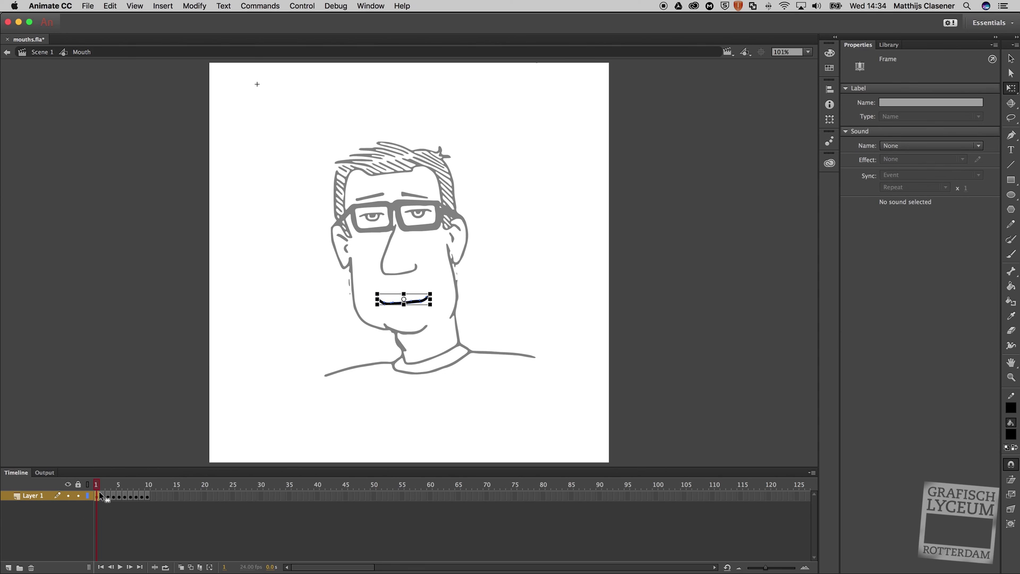
click(887, 103)
text(Normal)
key(Return)
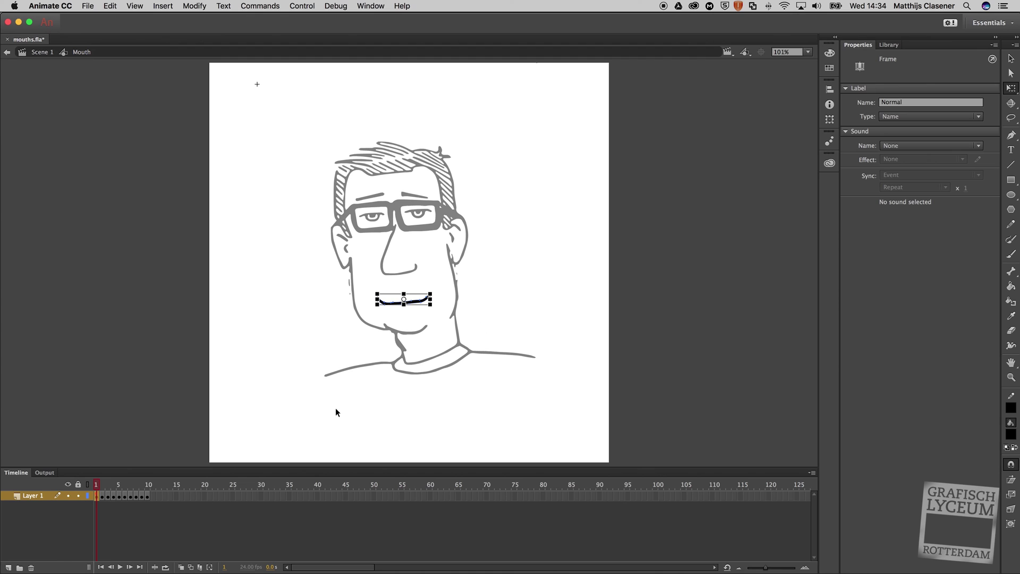
Label frame 2 'Th' and frame 3 'S'
click(102, 496)
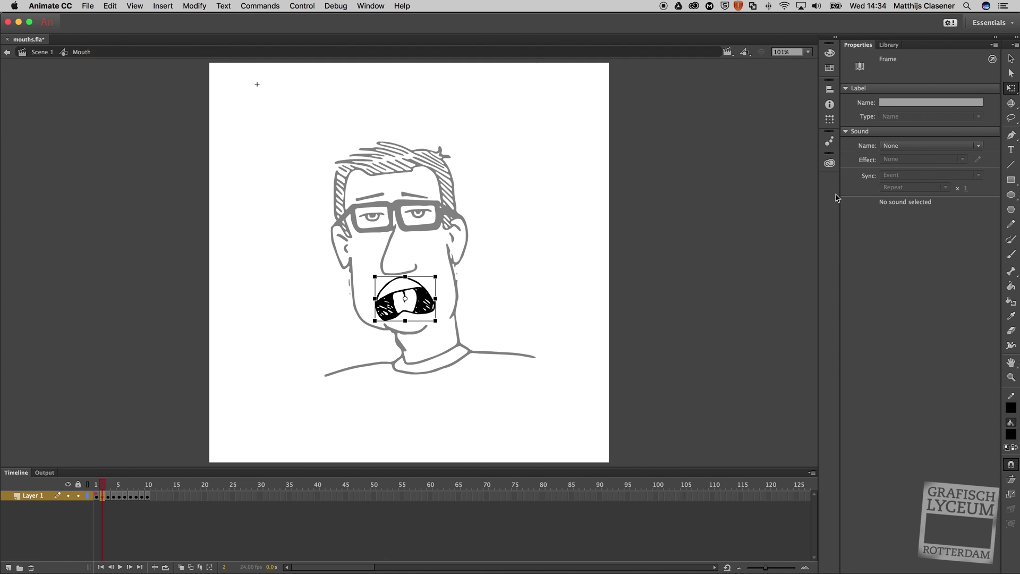
click(900, 103)
text(Th)
key(Return)
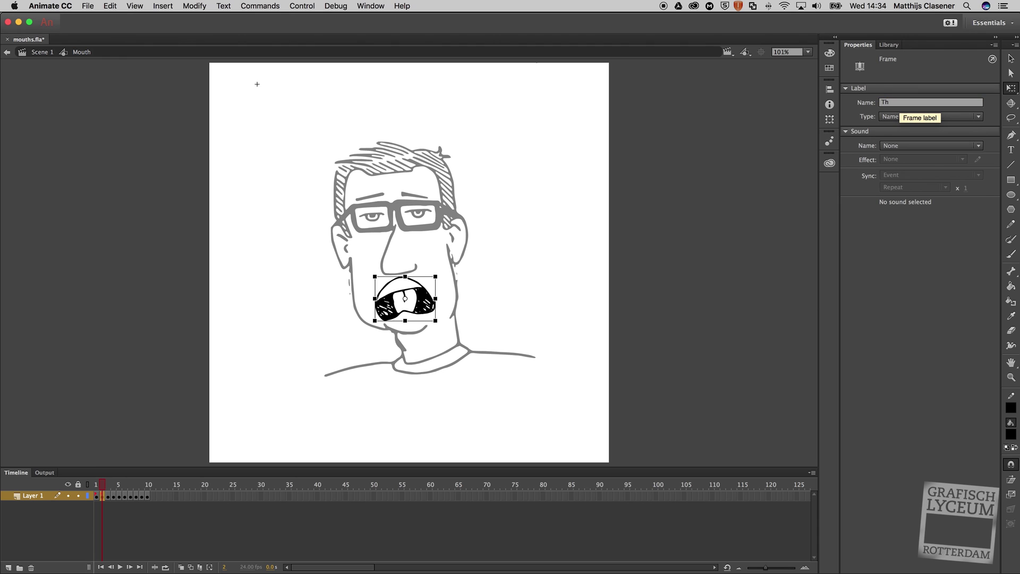
click(110, 500)
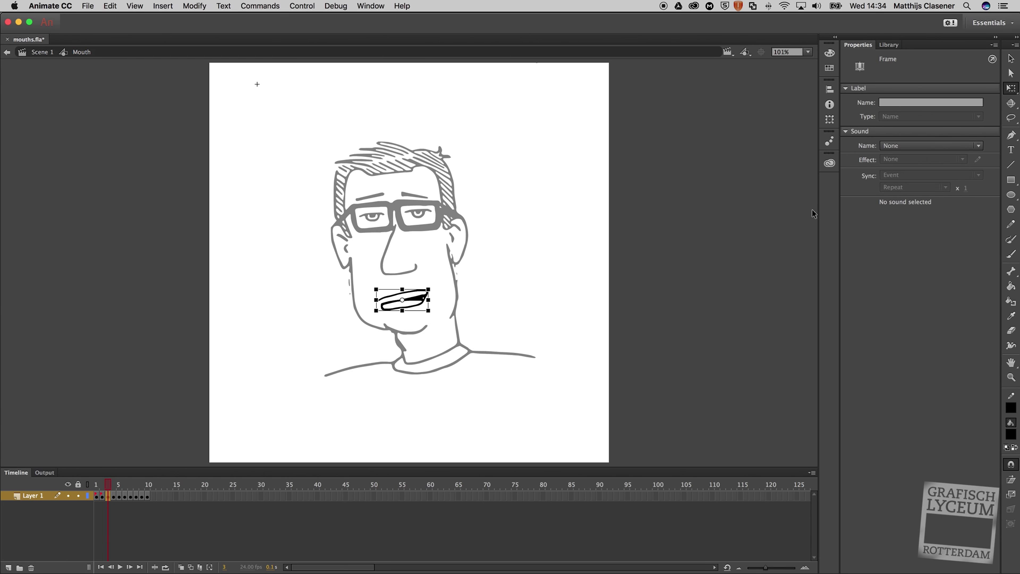
click(896, 105)
text(S)
key(Return)
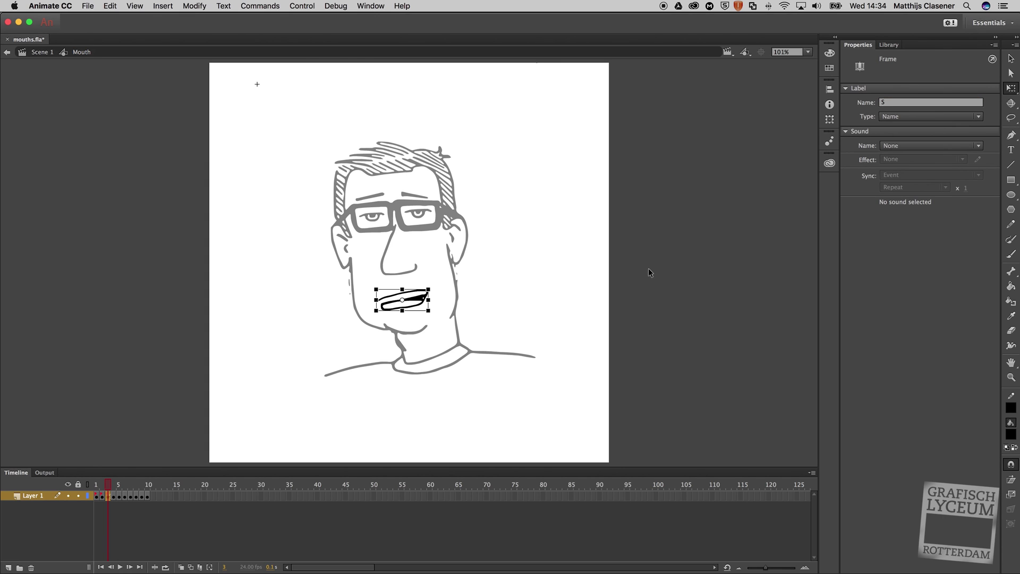
click(115, 496)
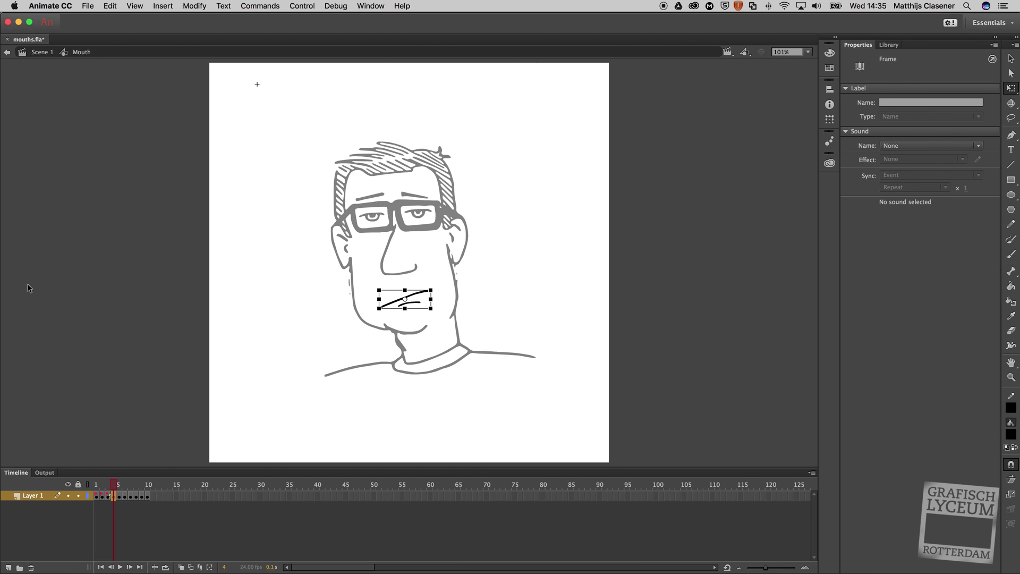
Back in Scene 1, insert a keyframe at frame 50 on the Mouths layer
click(42, 52)
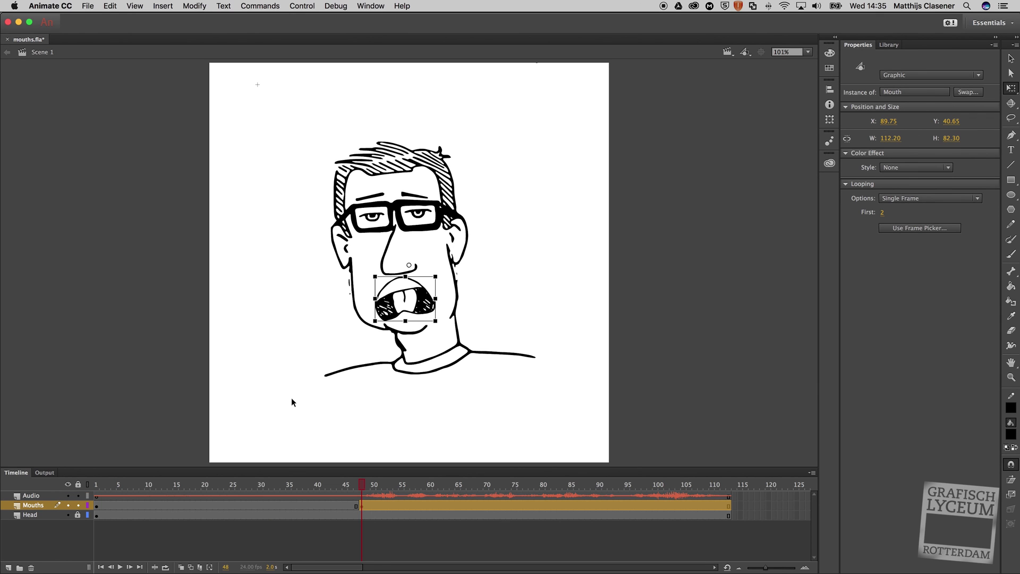
click(377, 507)
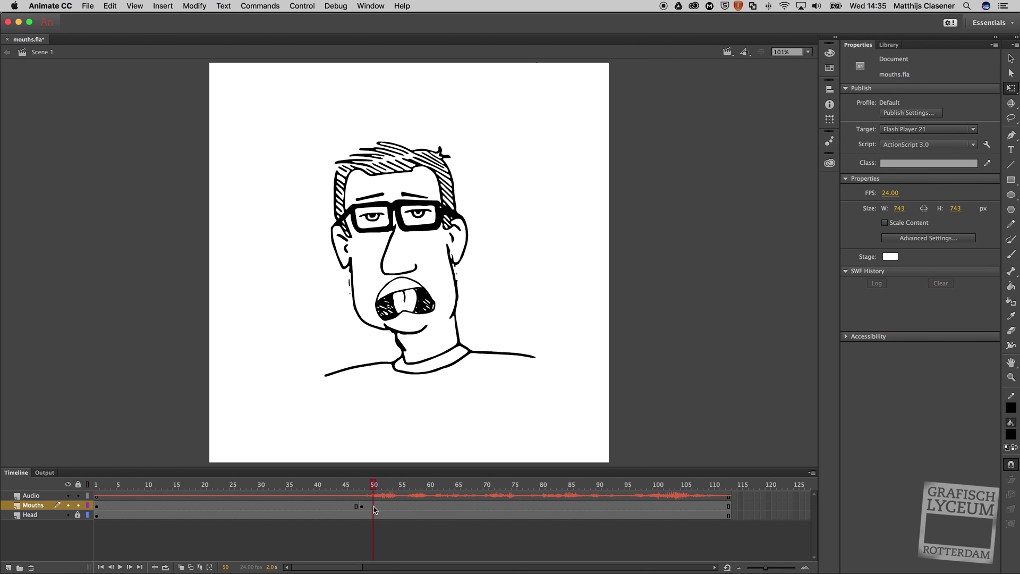
click(374, 506)
key(F6)
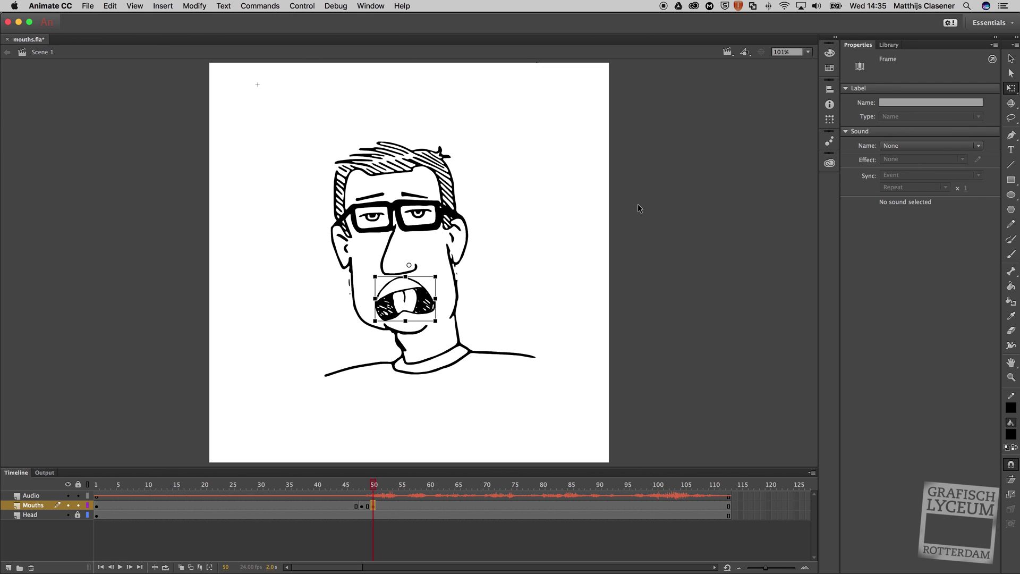
Set frame 50's mouth to drawing 9 via the Frame Picker and compare with frame 49
click(417, 312)
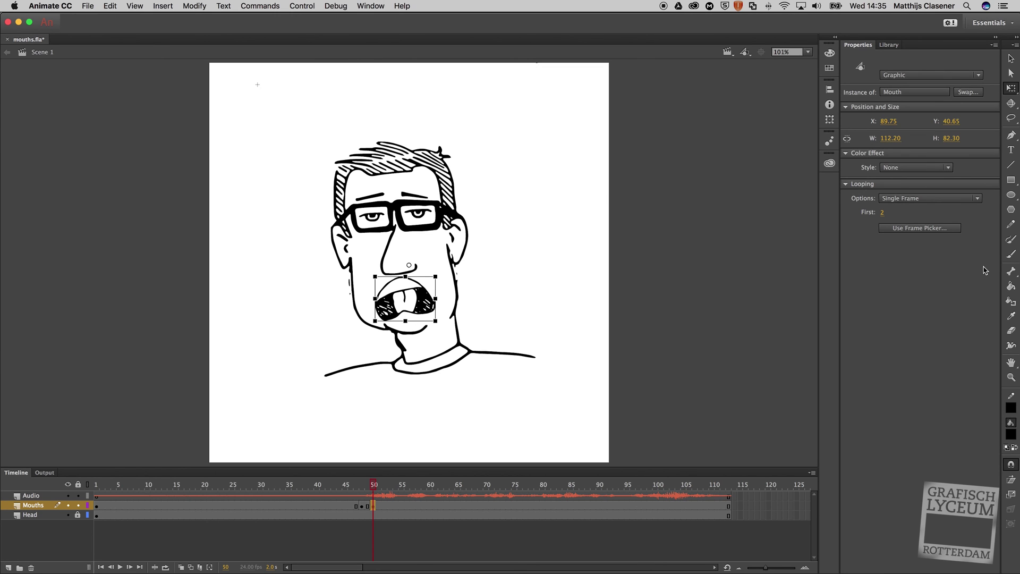
click(937, 228)
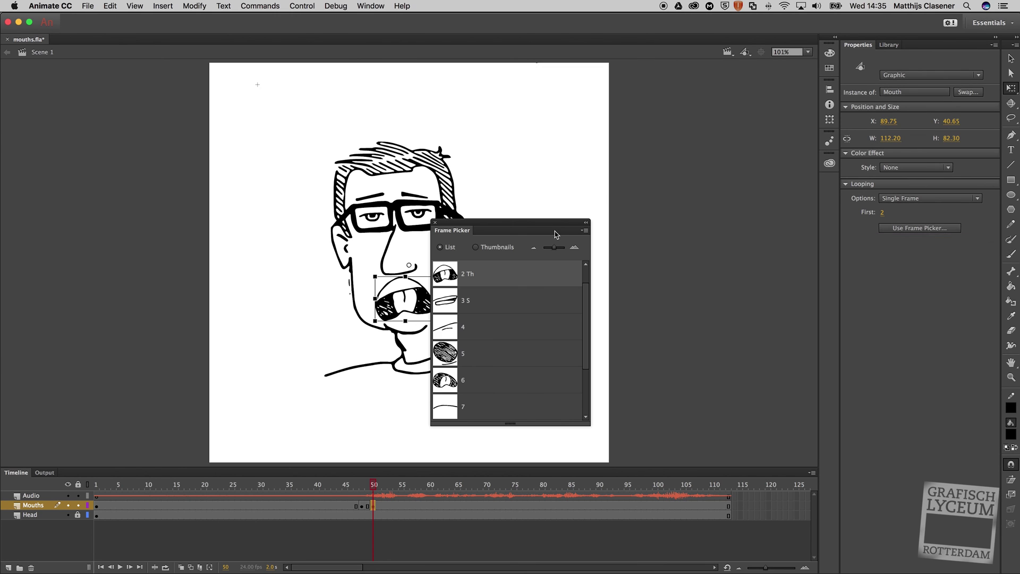
drag(543, 226, 609, 224)
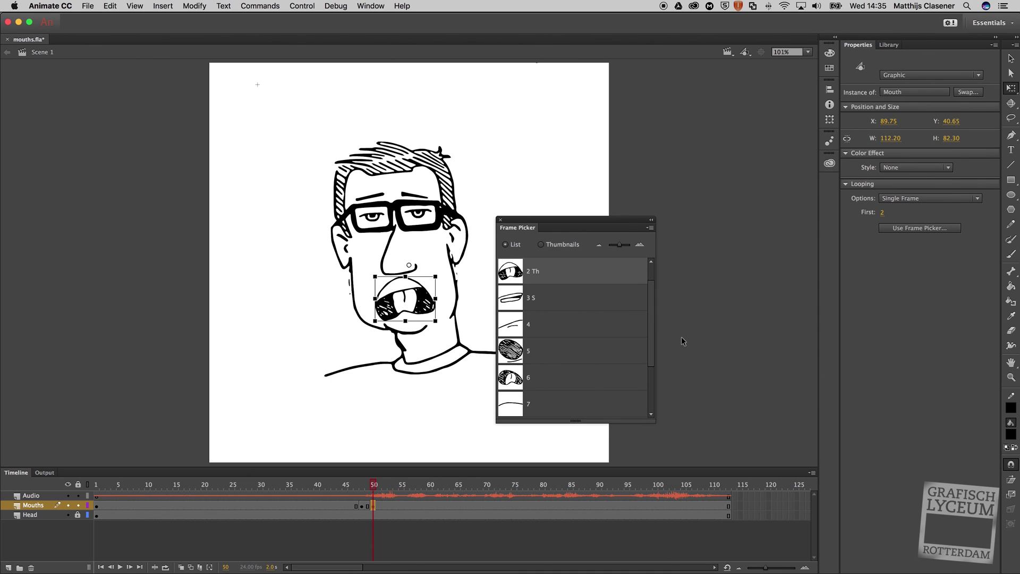
scroll(653, 329, down, 3)
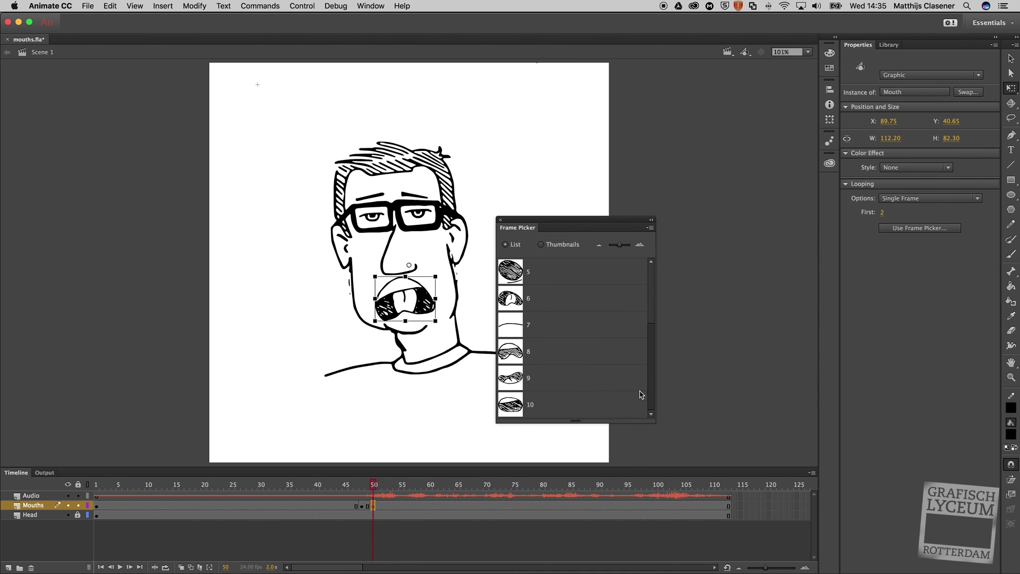
click(518, 379)
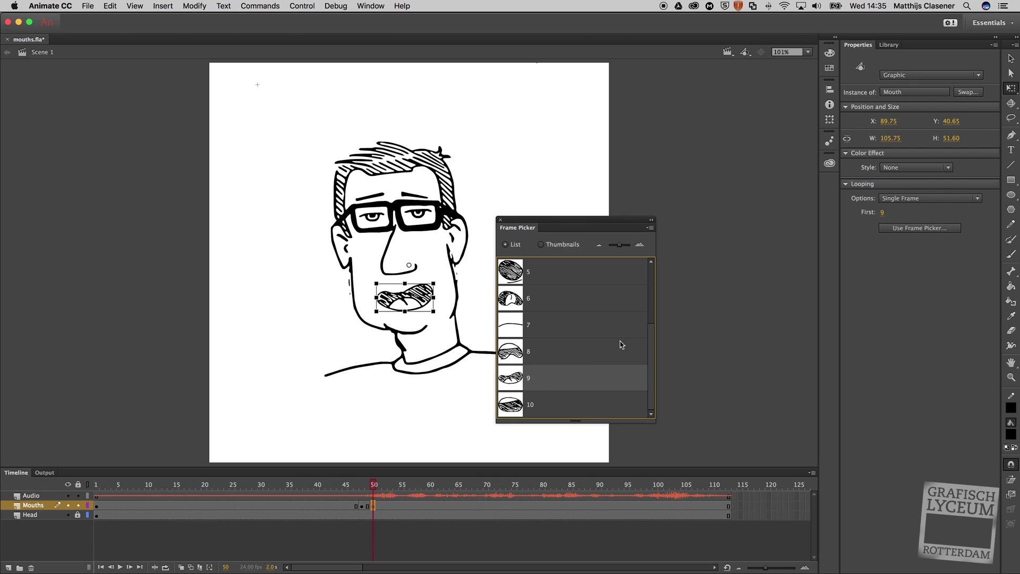
scroll(653, 341, up, 4)
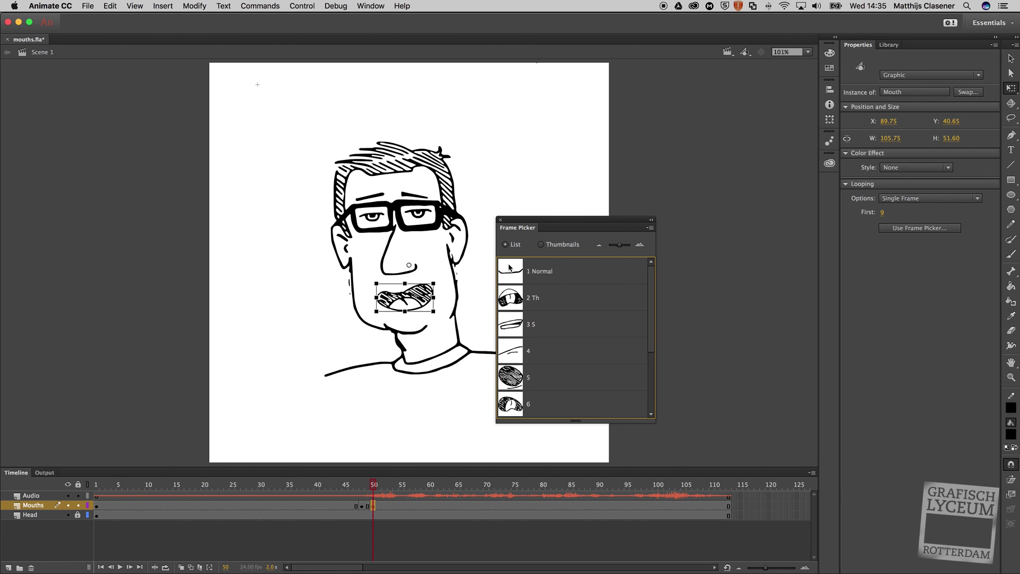
drag(655, 321, 653, 387)
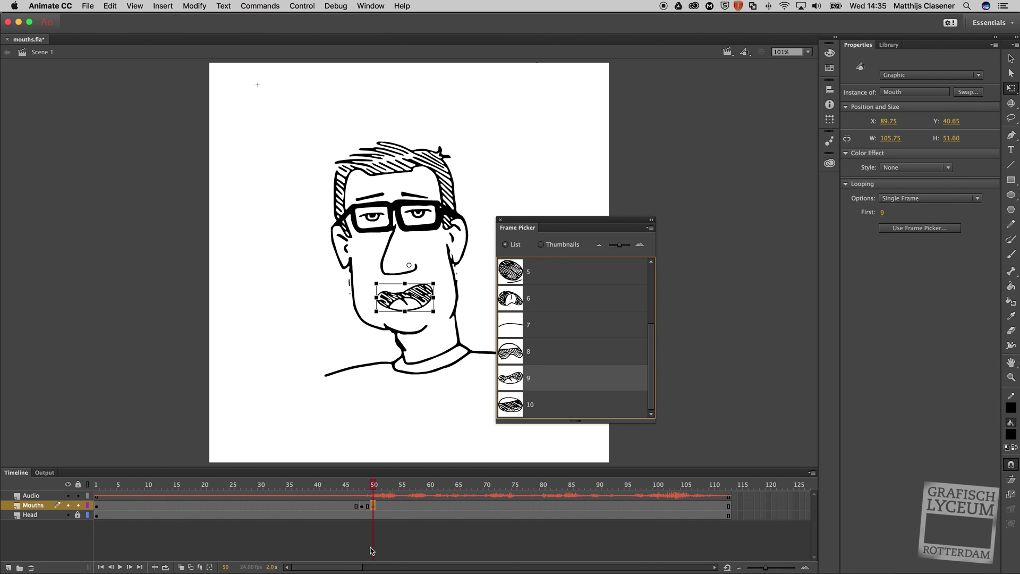
drag(348, 484, 390, 484)
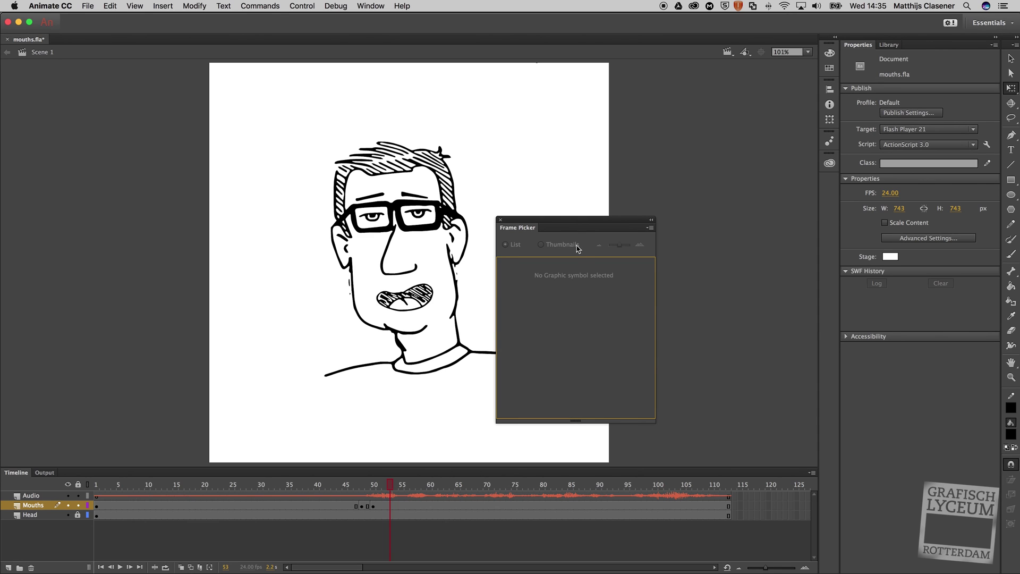
Switch the Mouths keyframe at frame 53 to flat mouth 7 and preview through frame 57
click(390, 505)
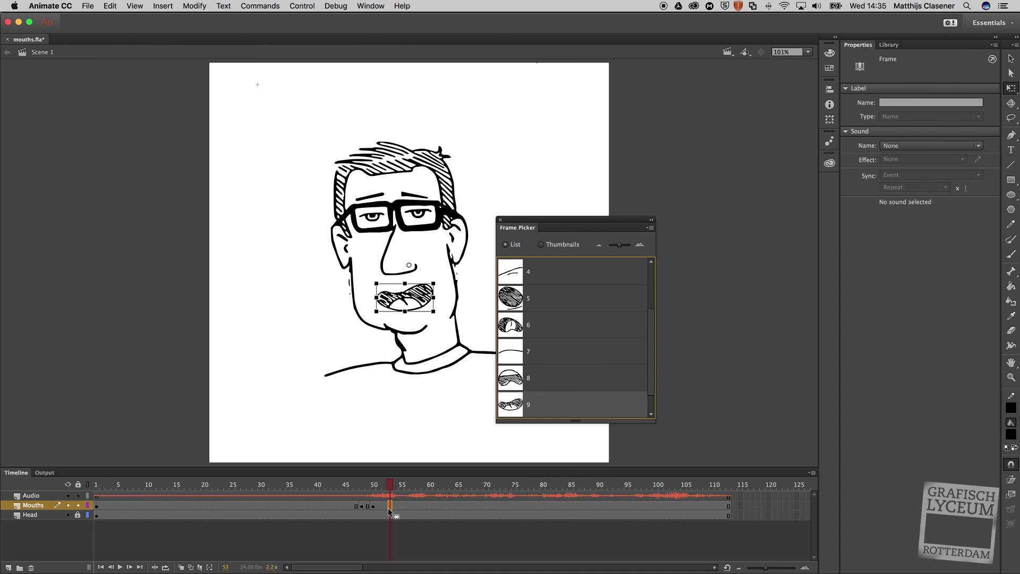
click(521, 355)
click(403, 486)
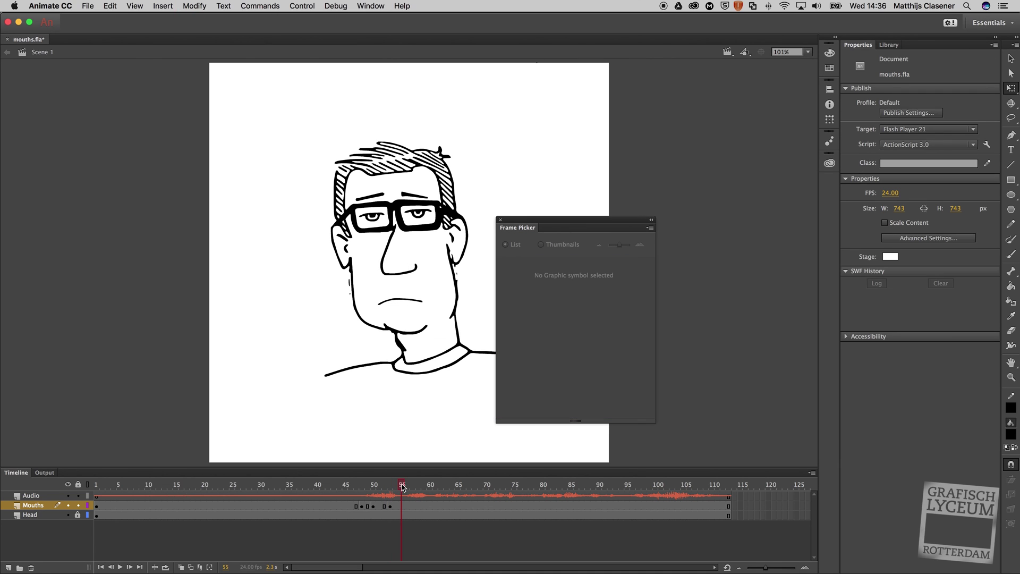
drag(402, 486, 413, 486)
Add a keyframe at frame 57 showing open hatched mouth 9, then scrub back to frame 38
click(412, 506)
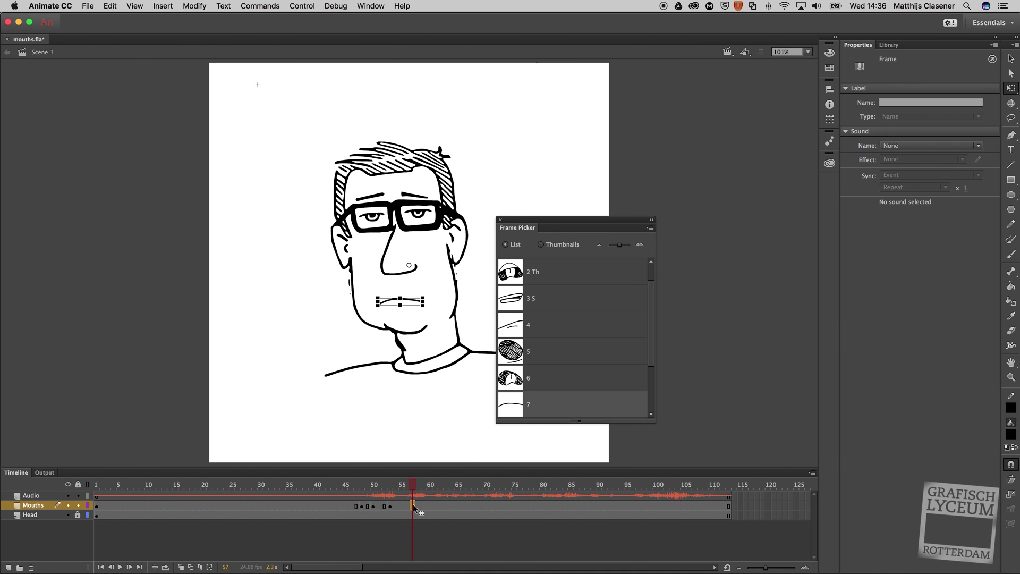
key(F6)
scroll(523, 342, up, 1)
click(518, 298)
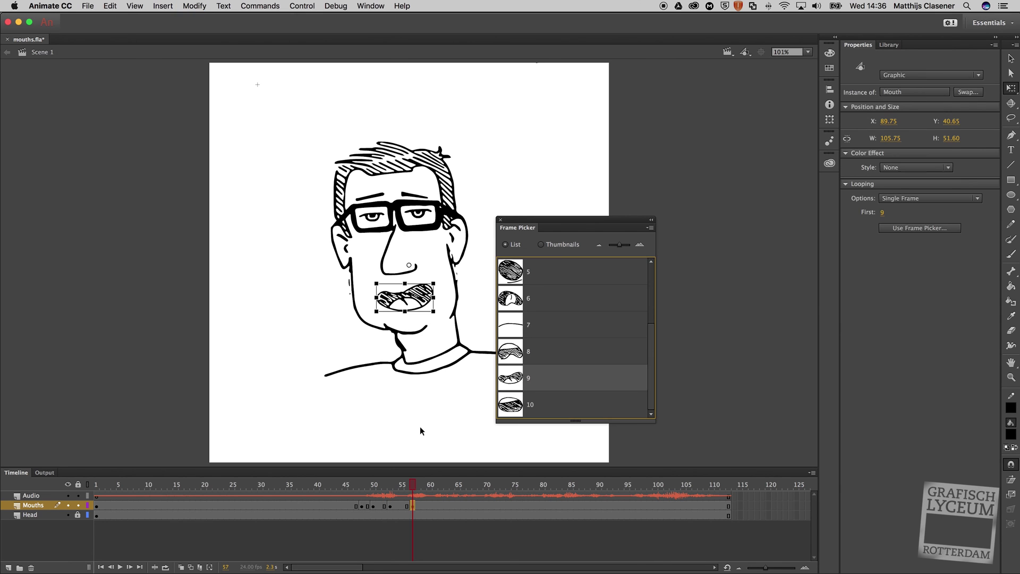
click(412, 484)
drag(412, 484, 315, 489)
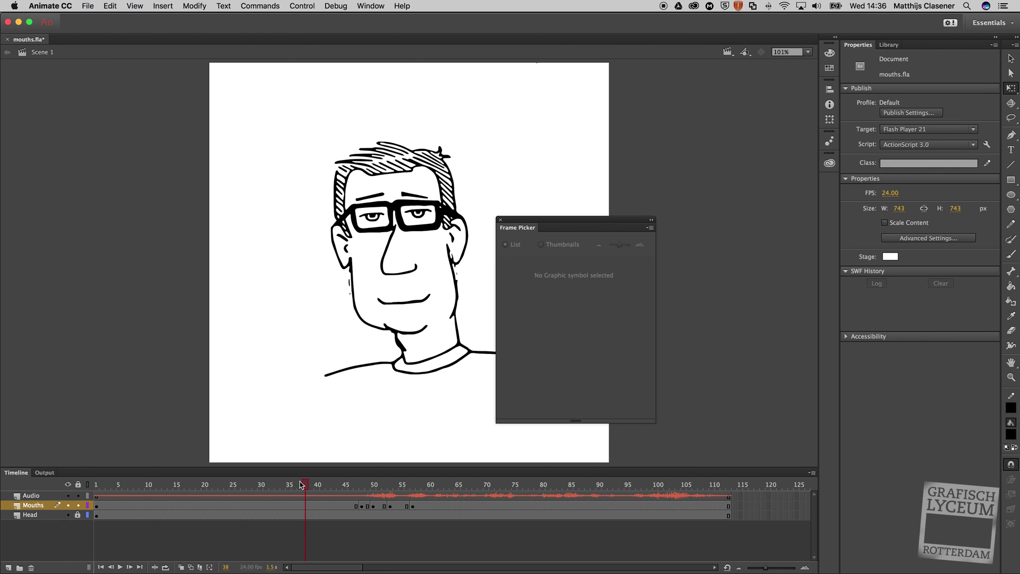
key(Return)
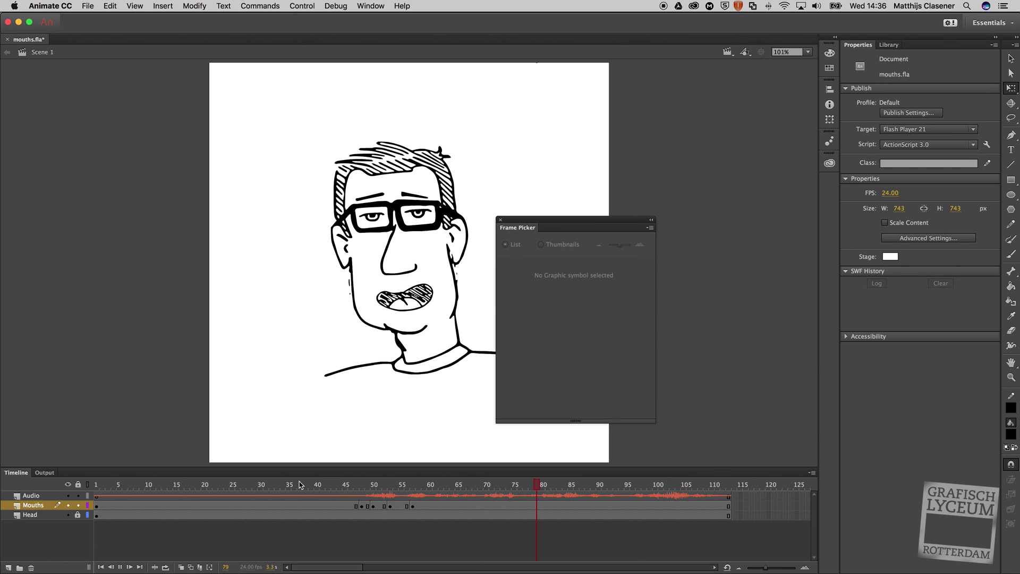
mouse_move(344, 486)
mouse_down()
mouse_move(395, 487)
mouse_move(329, 491)
mouse_up()
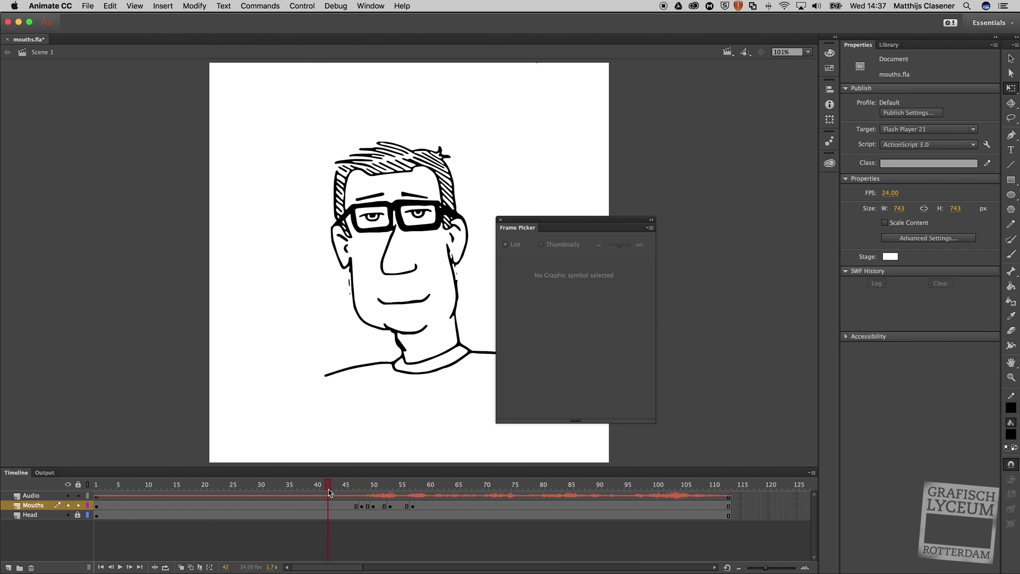